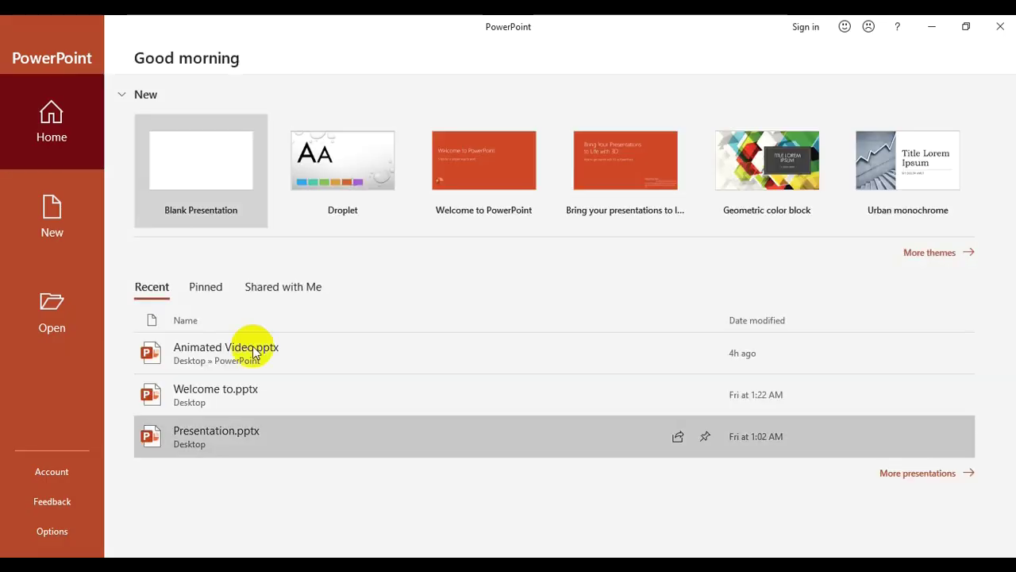
Create a blank presentation and insert the jungle jpg from Desktop > Animated Video
left_click(226, 151)
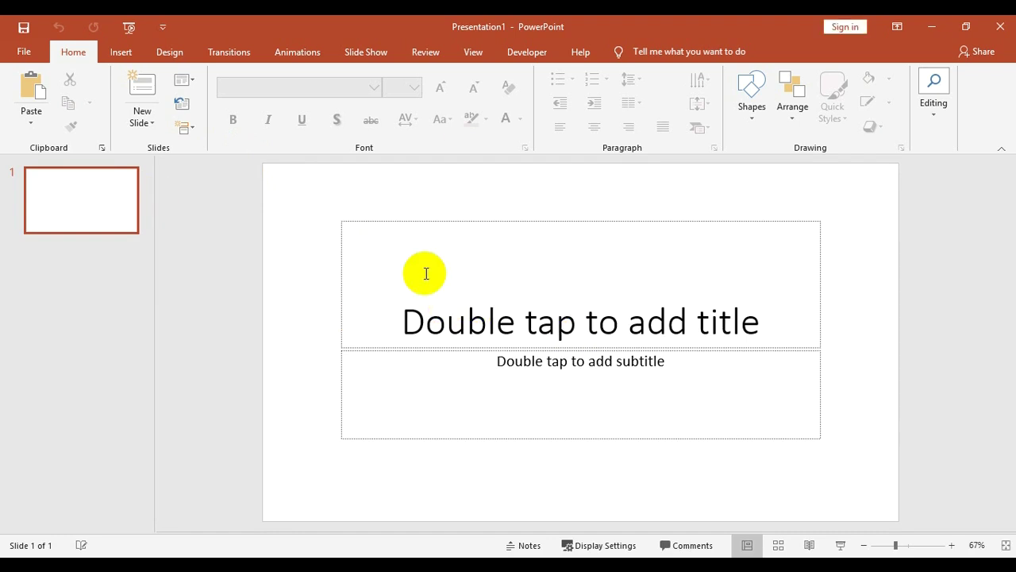
left_click(119, 52)
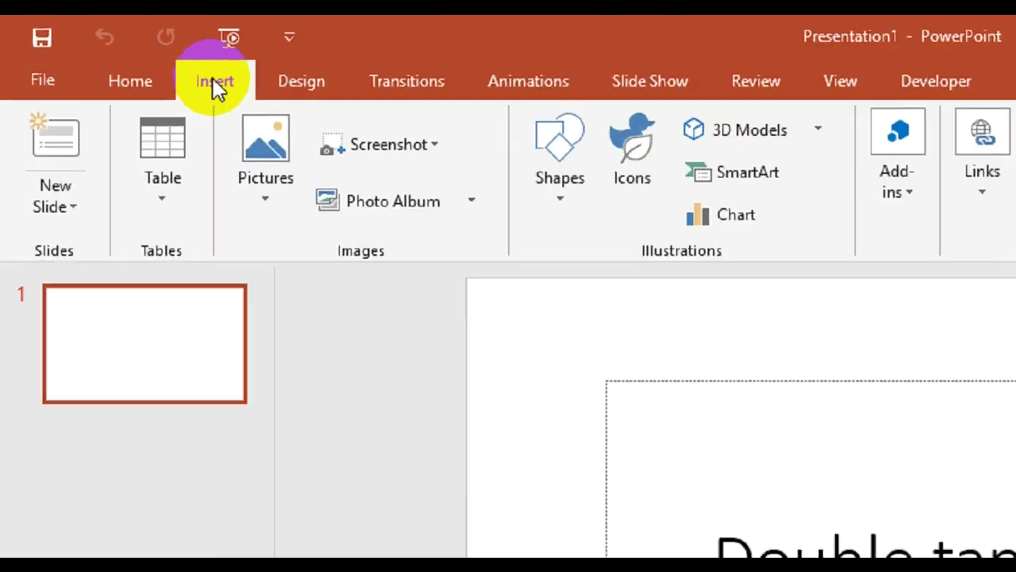
left_click(295, 167)
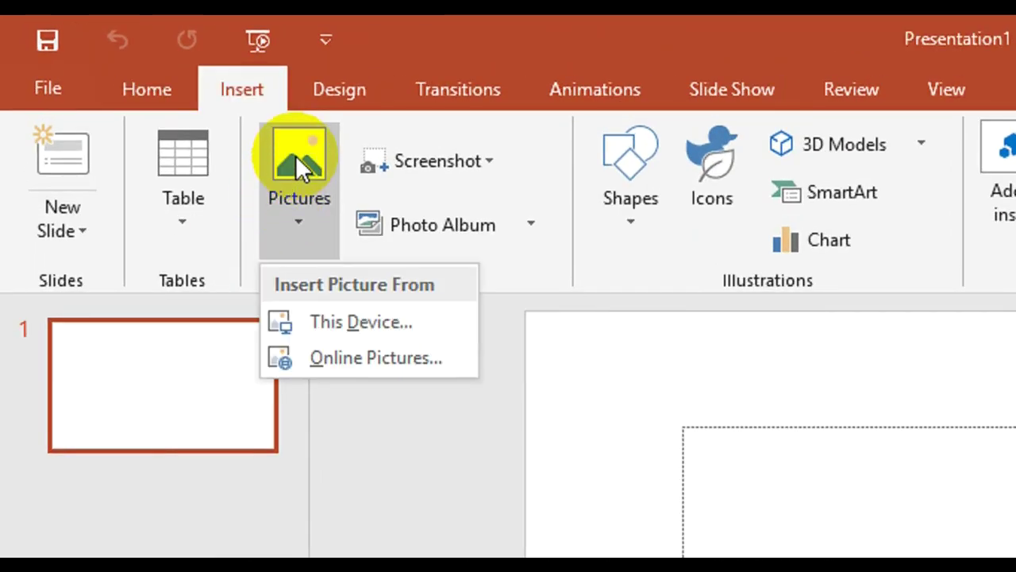
left_click(343, 322)
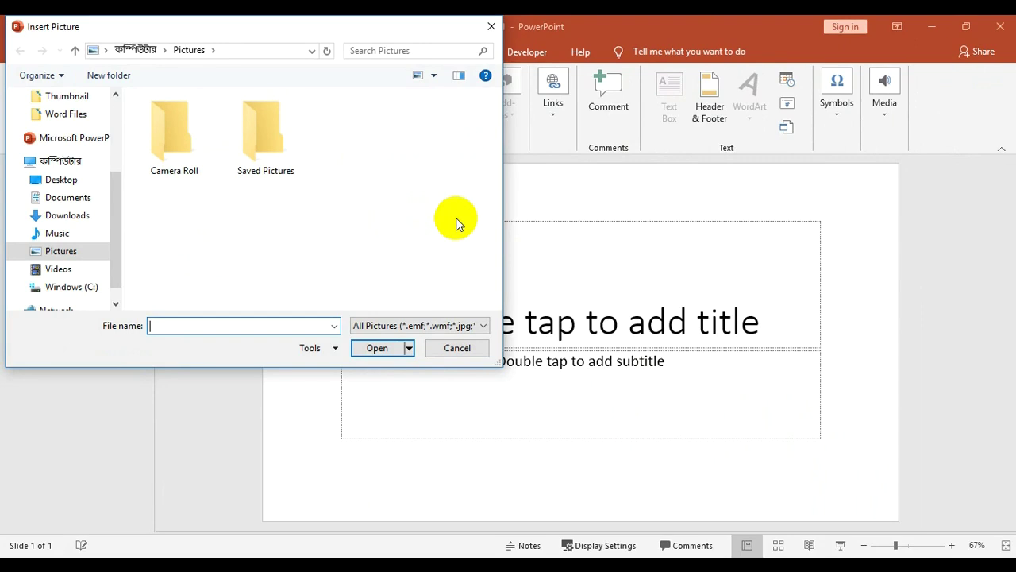
left_click(58, 179)
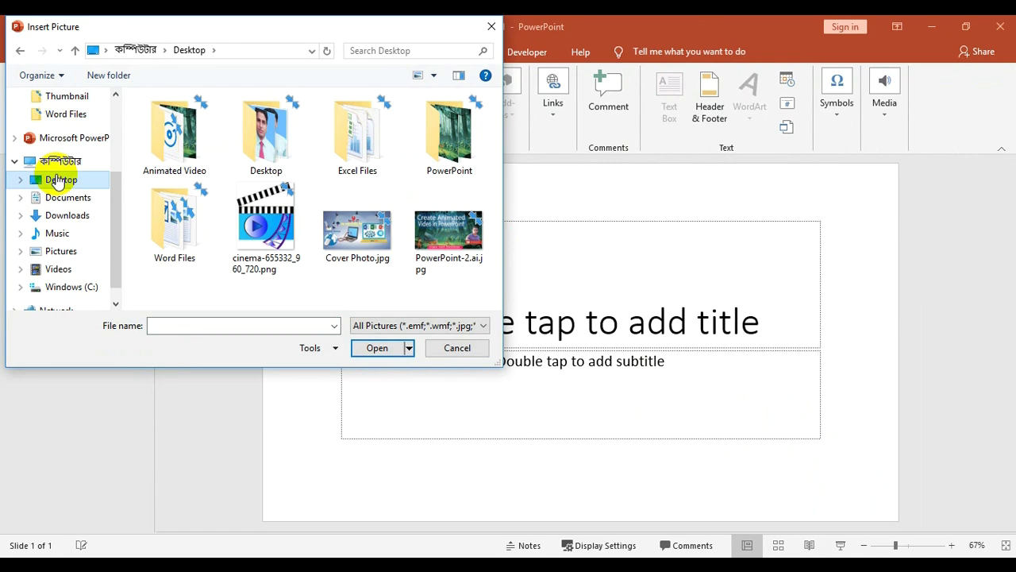
double_click(172, 143)
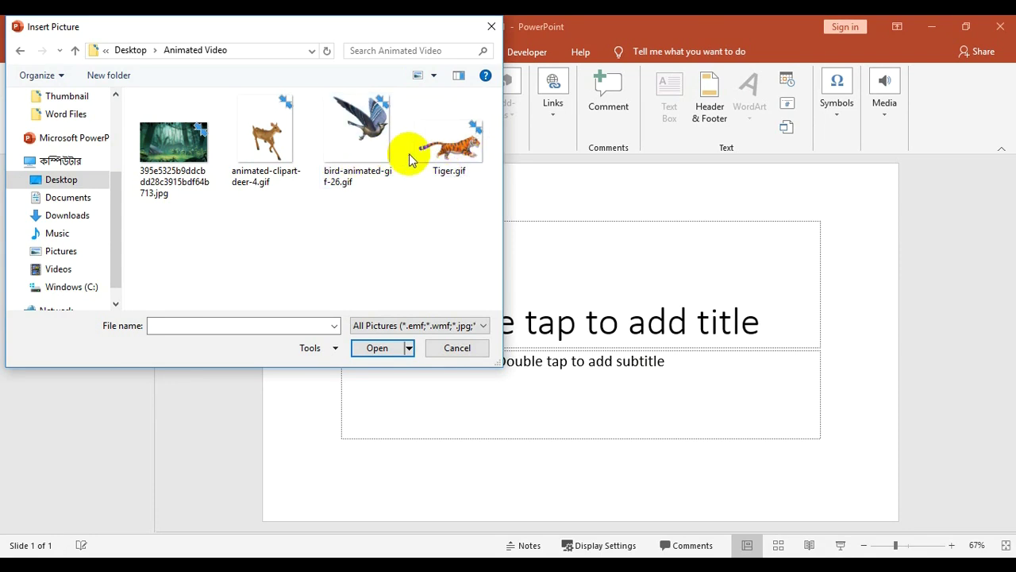
double_click(177, 133)
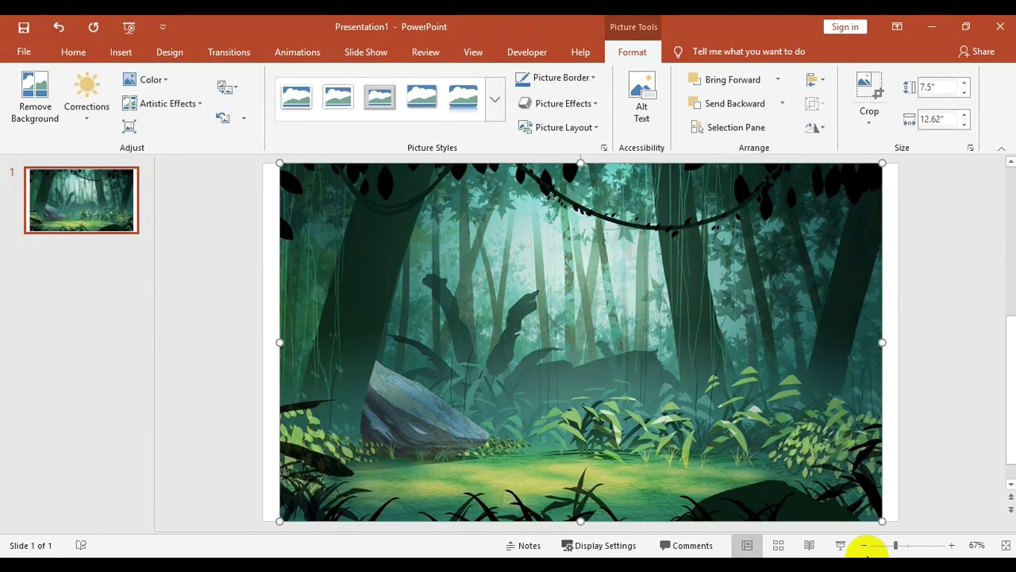
Stretch the jungle picture to the full 13.33" × 7.5" slide size
left_click(866, 545)
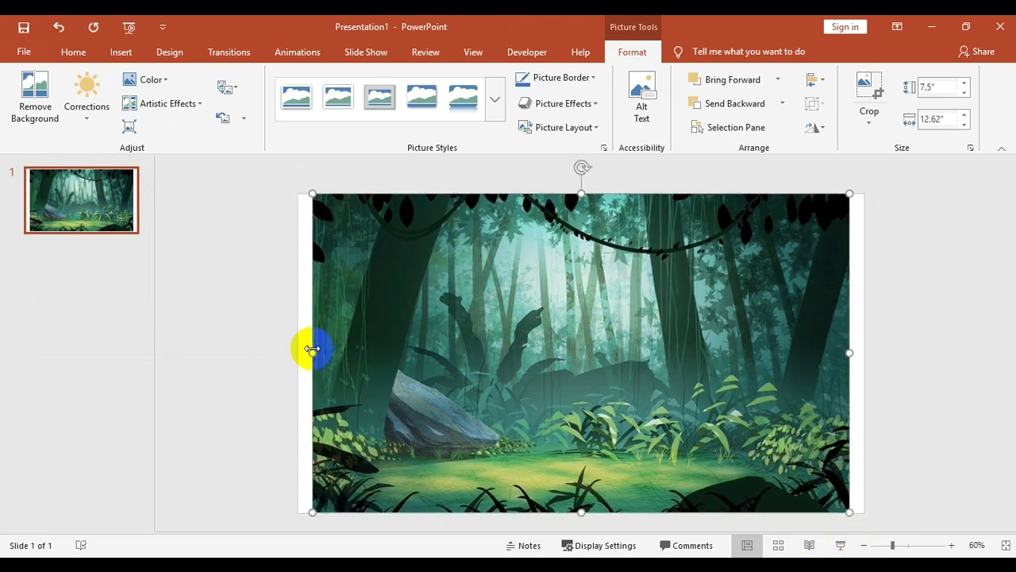
left_click_drag(312, 350, 298, 349)
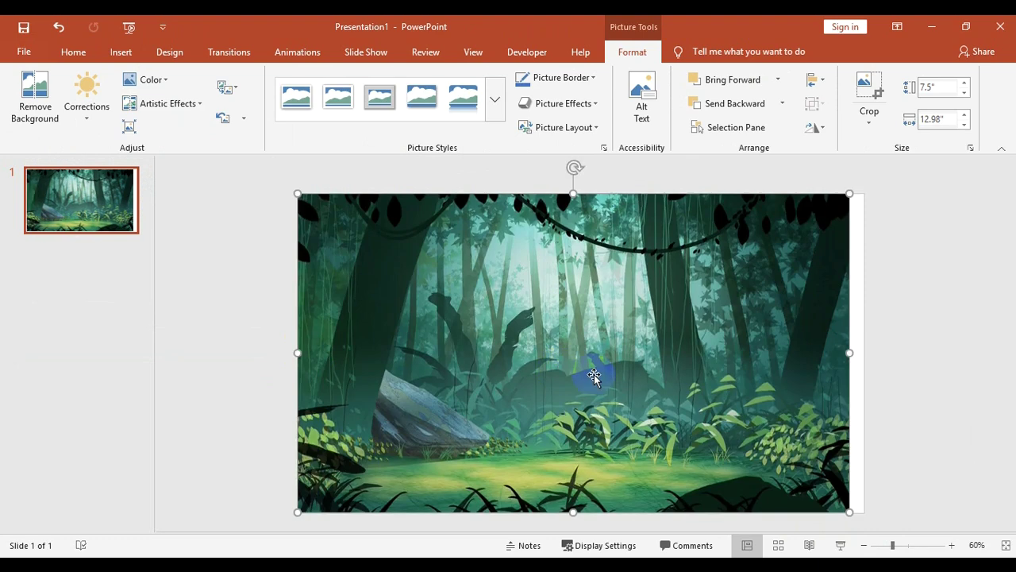
left_click_drag(847, 350, 864, 349)
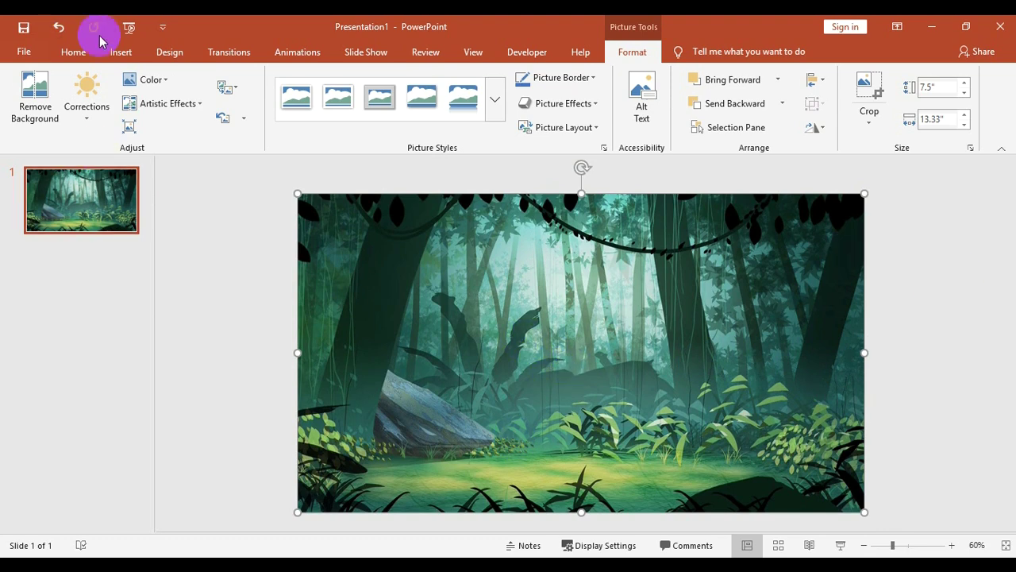
left_click(121, 53)
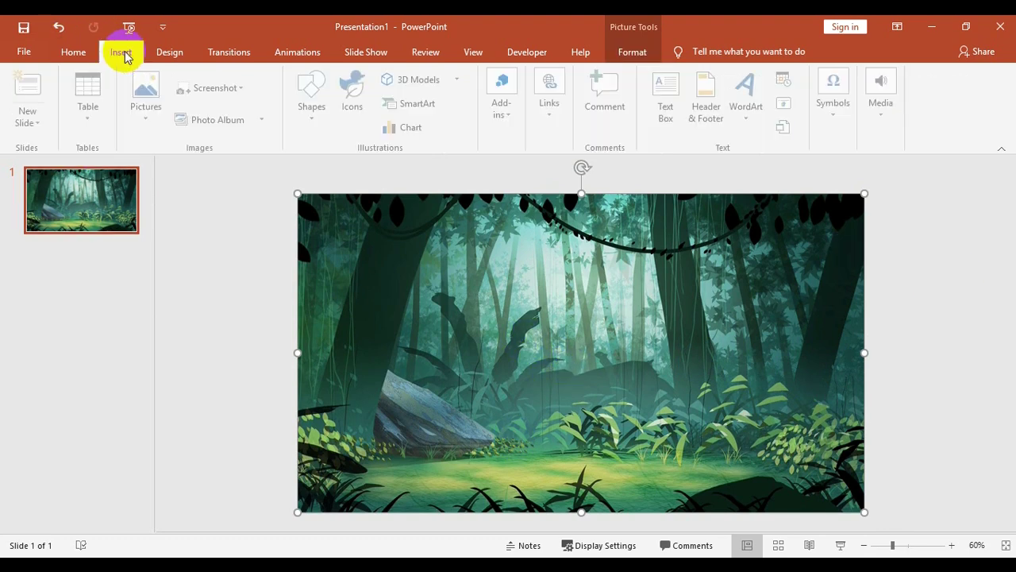
Insert Tiger.gif and shrink it onto the ground at the bottom-left
left_click(149, 99)
left_click(189, 168)
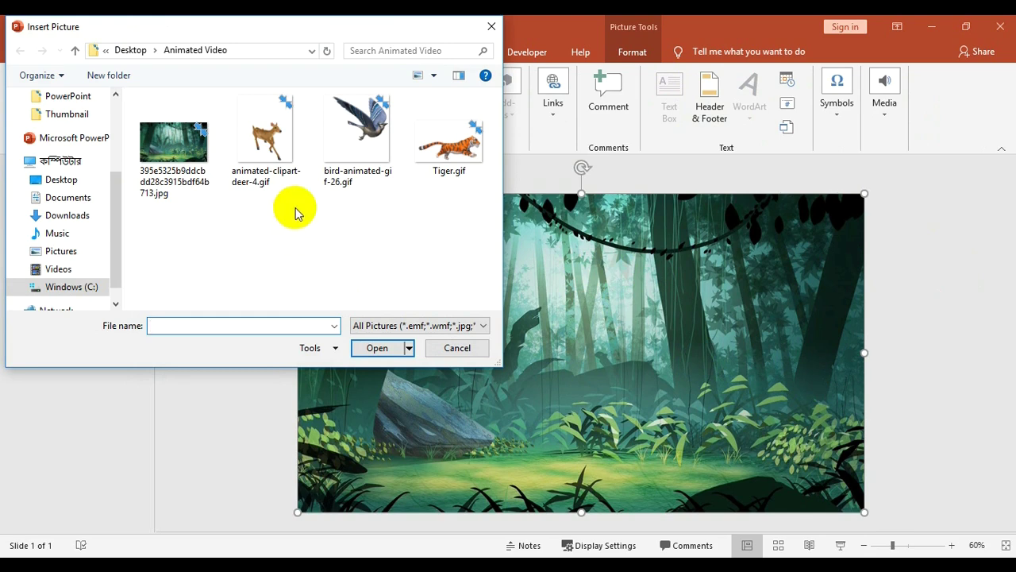
left_click(464, 144)
double_click(465, 144)
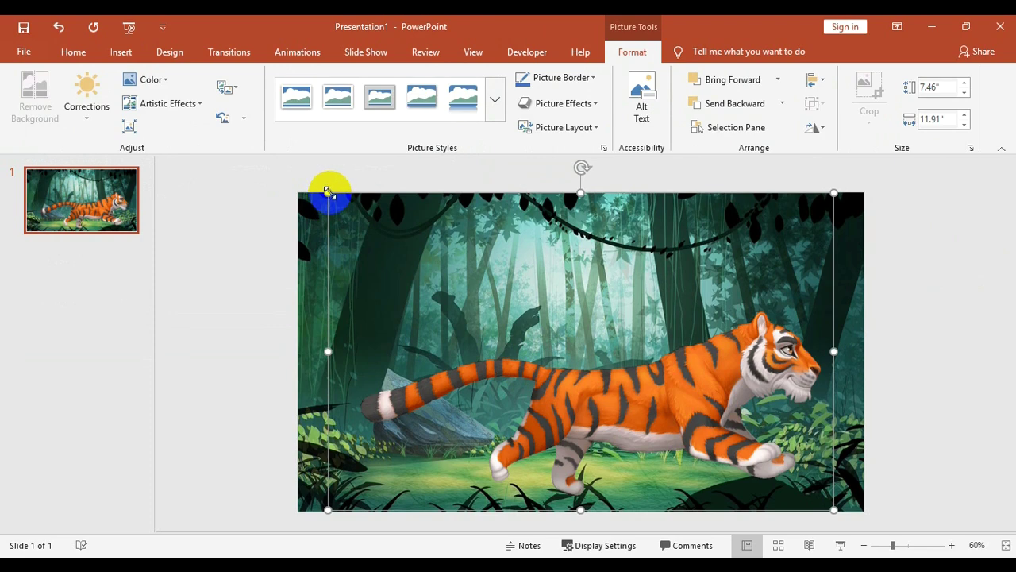
left_click(327, 191)
left_click_drag(731, 436, 399, 416)
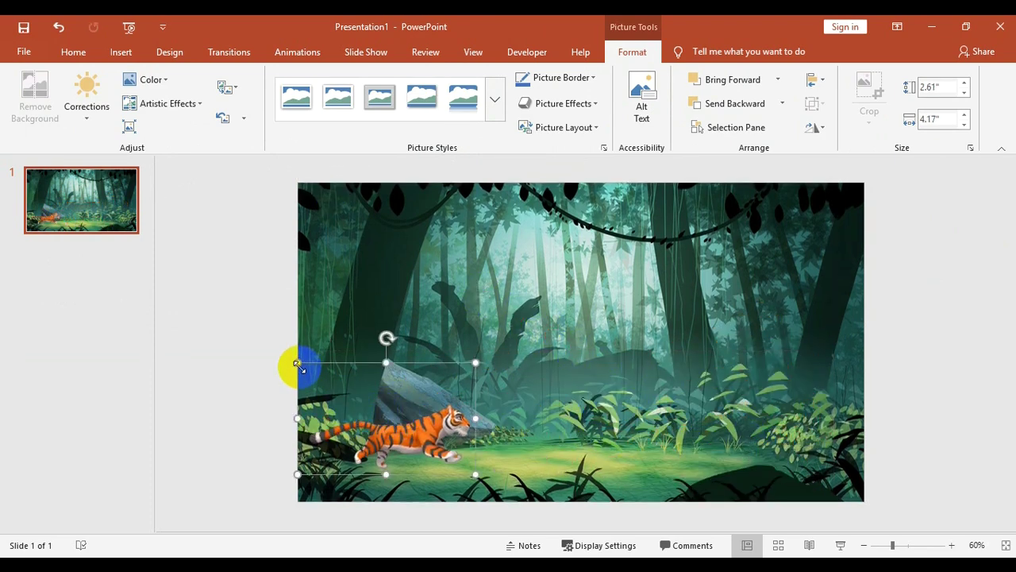
left_click_drag(298, 363, 354, 396)
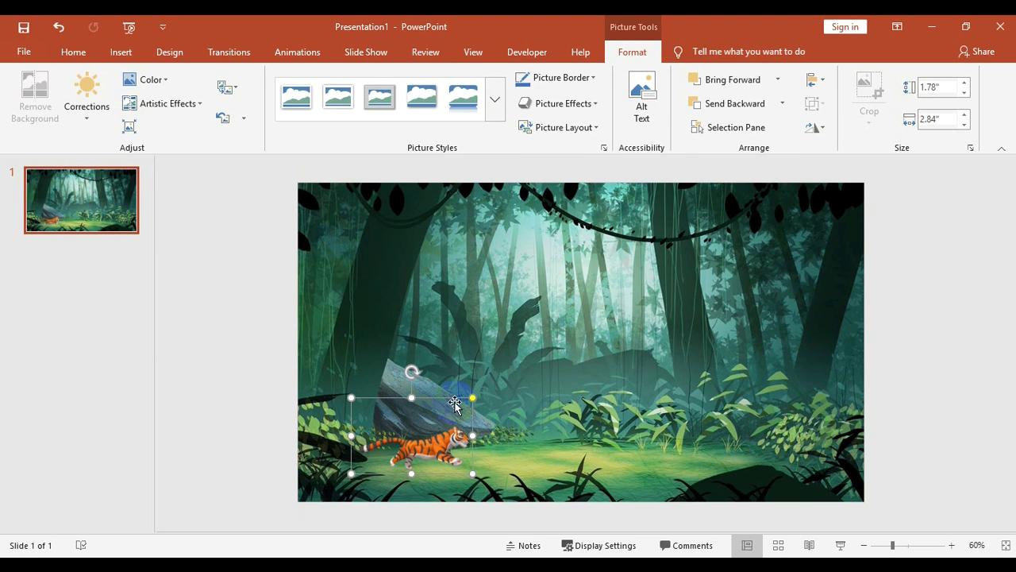
left_click(458, 339)
left_click(426, 459)
left_click(538, 379)
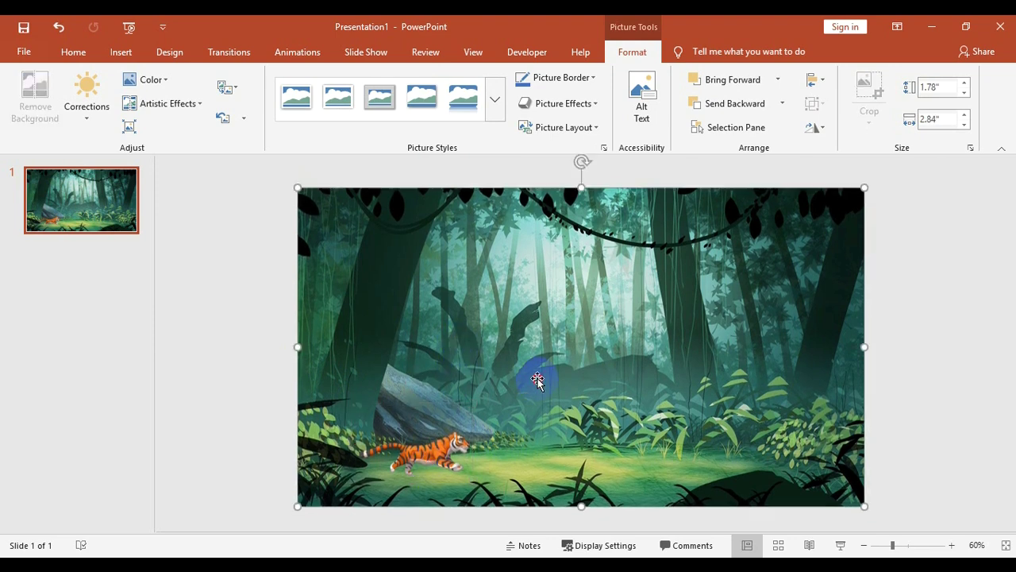
Insert the deer GIF, shrink it to 2.27" × 1.86" and place it beside the tiger
left_click(120, 53)
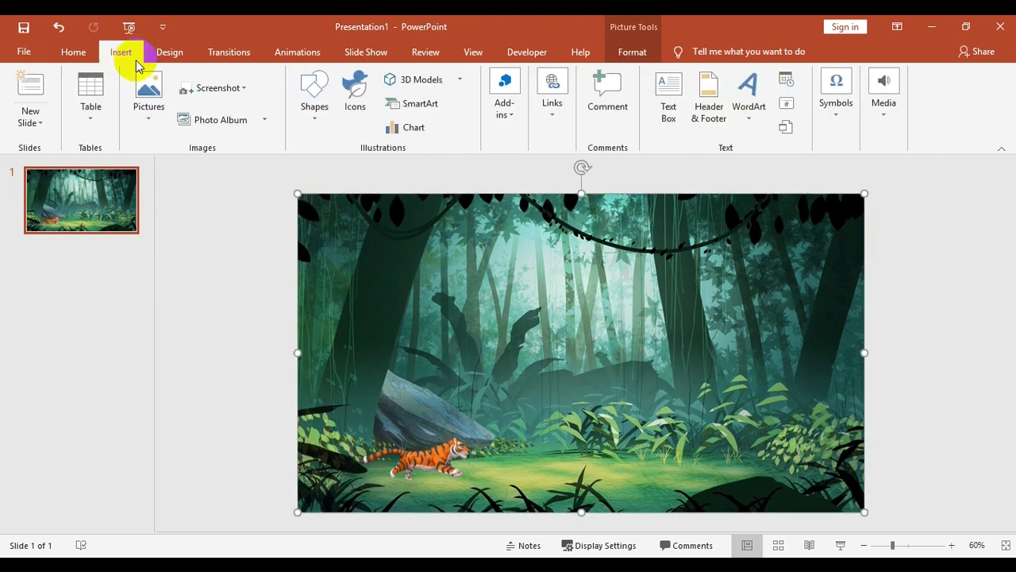
left_click(152, 102)
left_click(170, 167)
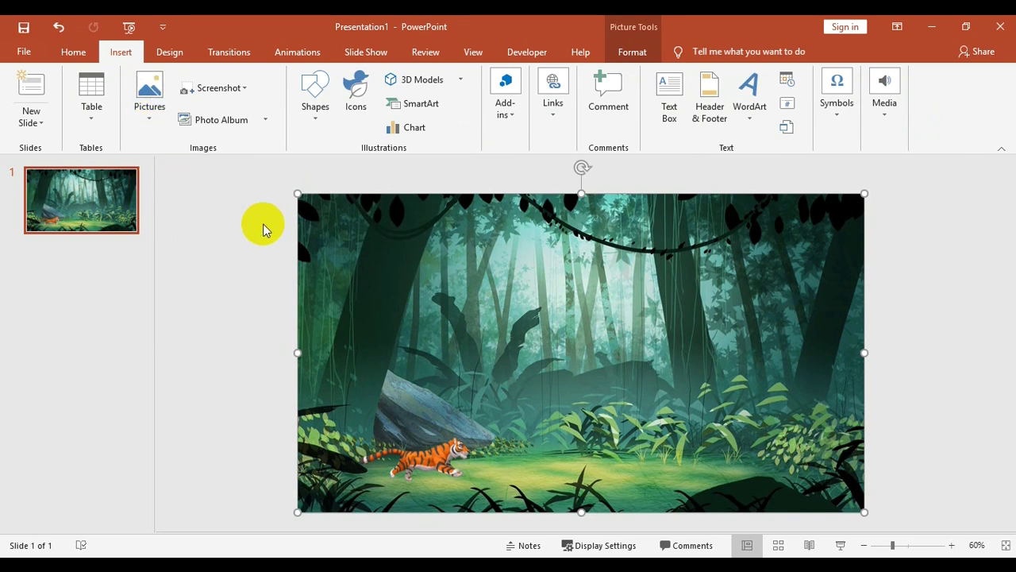
double_click(265, 130)
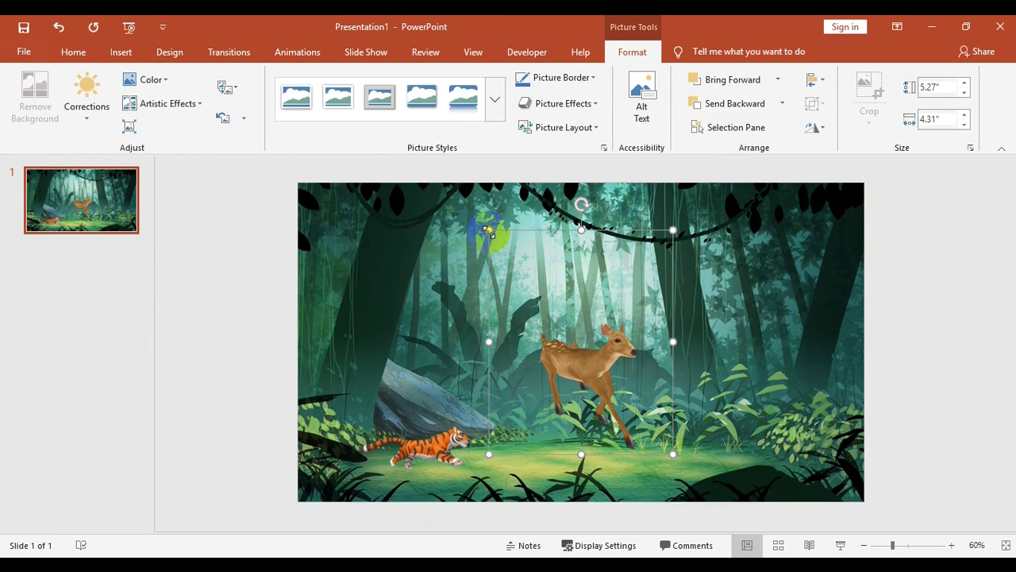
left_click_drag(565, 321, 584, 335)
left_click_drag(627, 381, 546, 427)
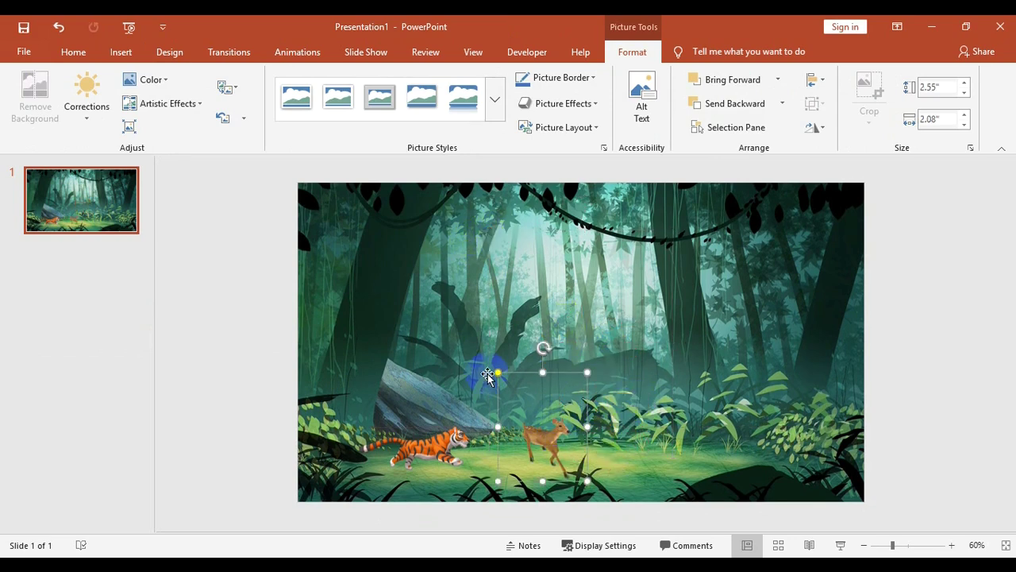
left_click_drag(498, 371, 508, 384)
left_click_drag(546, 432, 530, 437)
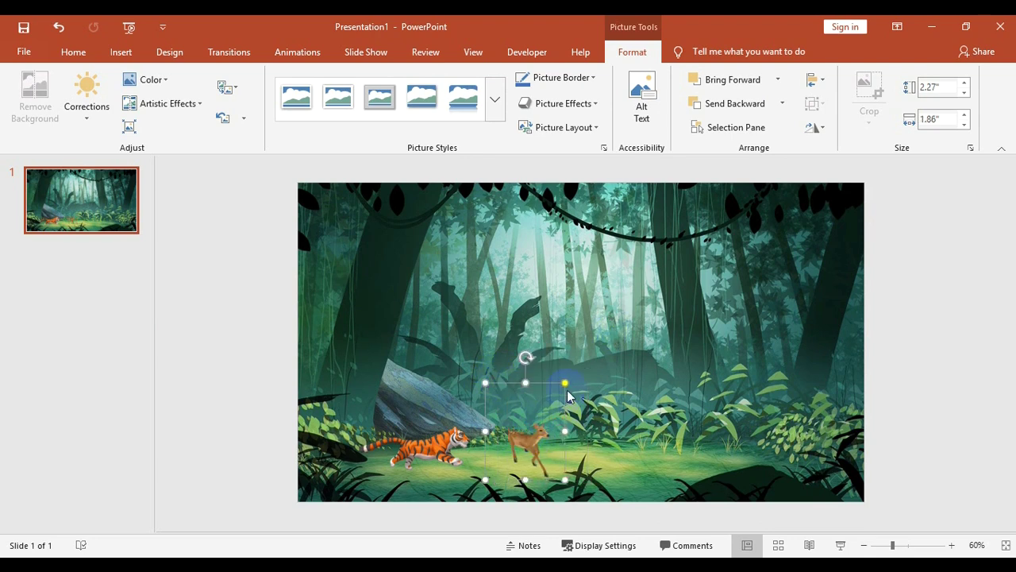
left_click(123, 53)
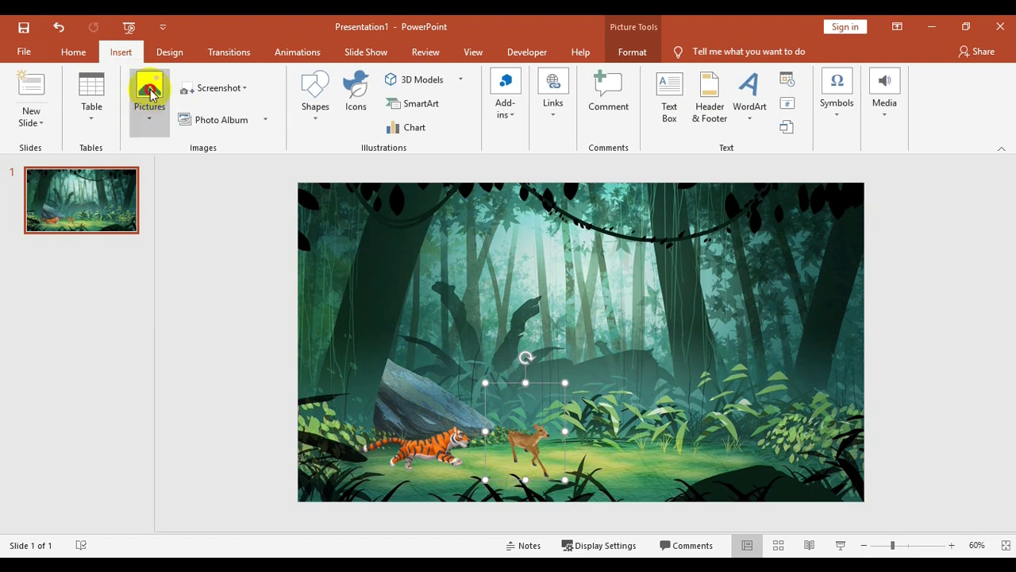
Insert unnamed.gif from Desktop > PowerPoint, shrink it to 1.81" × 2.07", and place it bottom-left
left_click(149, 99)
left_click(161, 171)
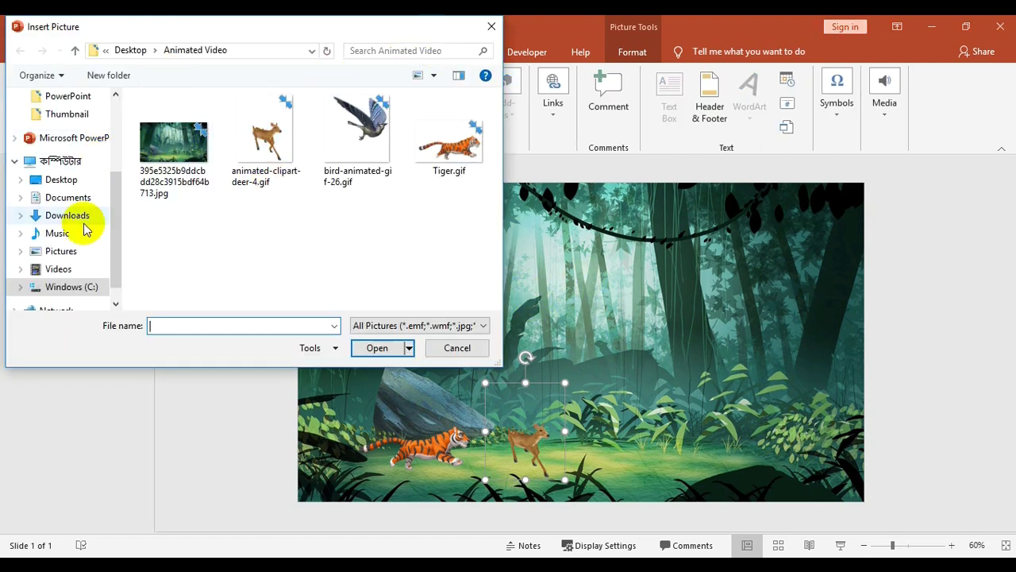
mouse_move(63, 199)
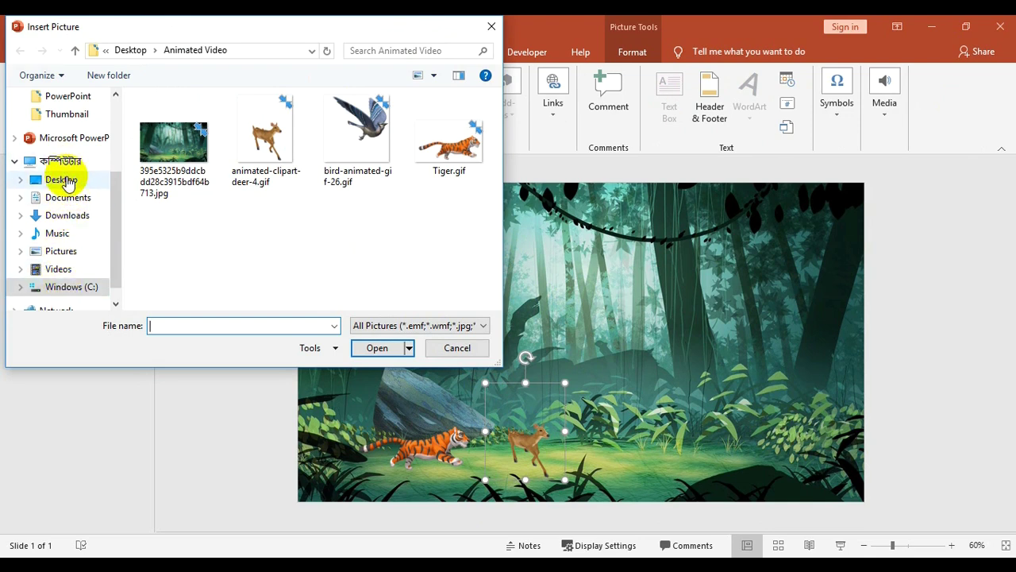
left_click(61, 180)
double_click(451, 133)
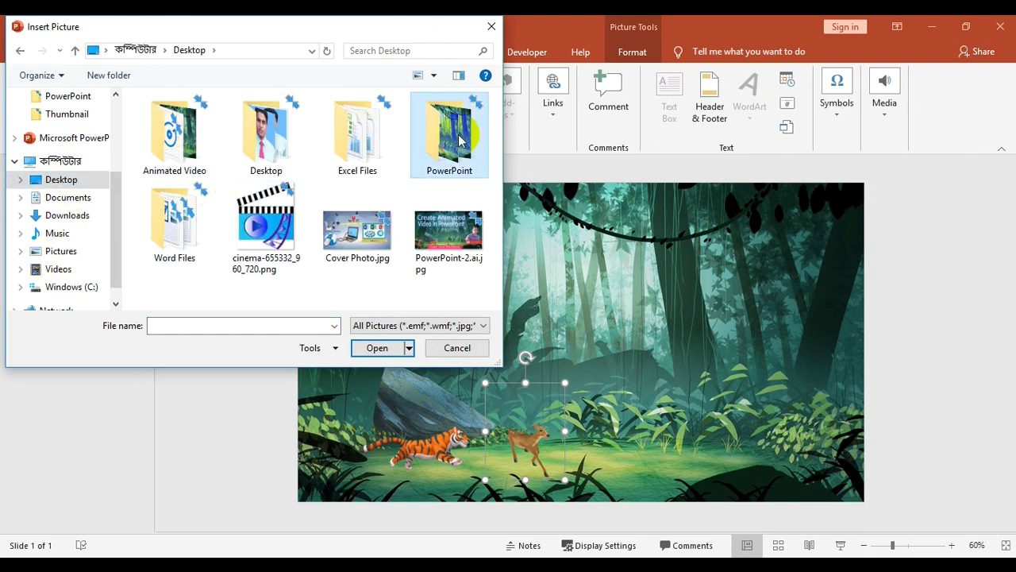
scroll(403, 174, "down", 2)
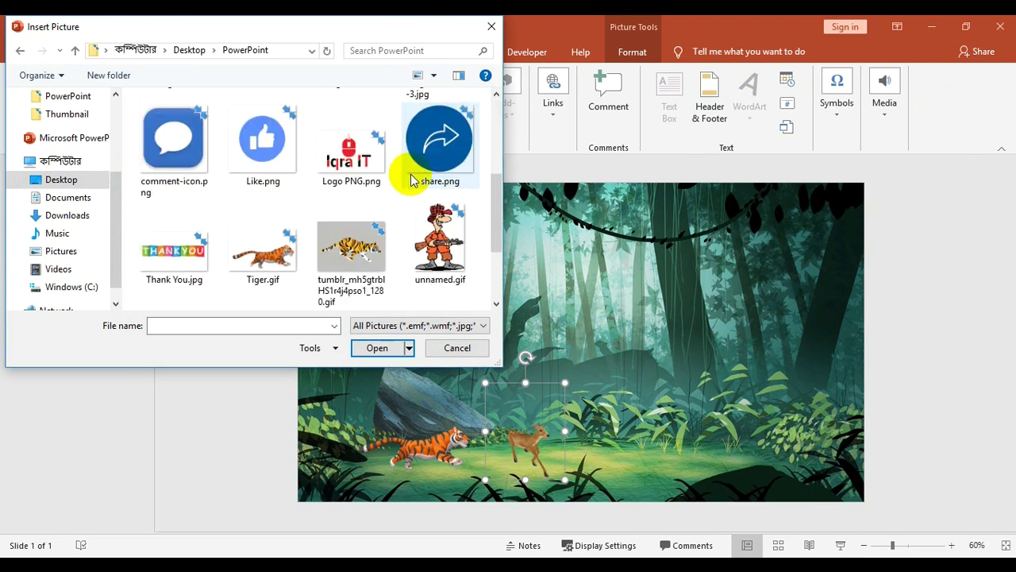
left_click(433, 236)
double_click(433, 236)
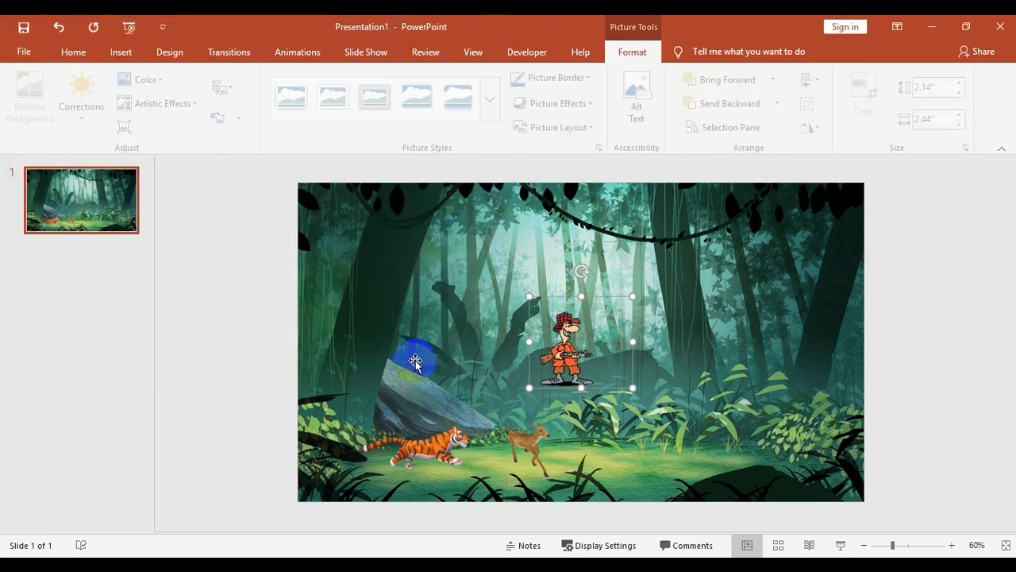
left_click_drag(529, 296, 545, 310)
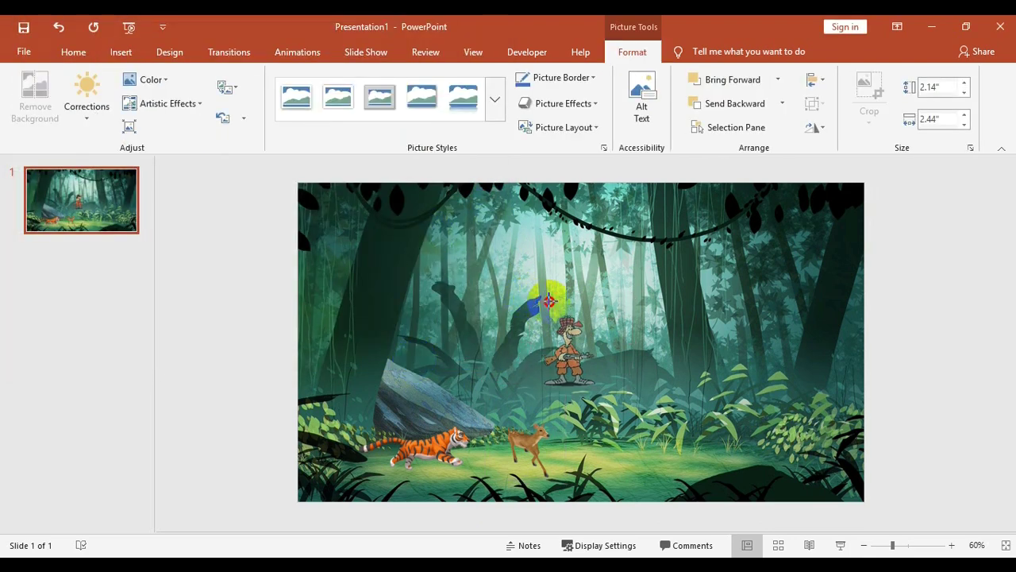
left_click_drag(568, 345, 326, 447)
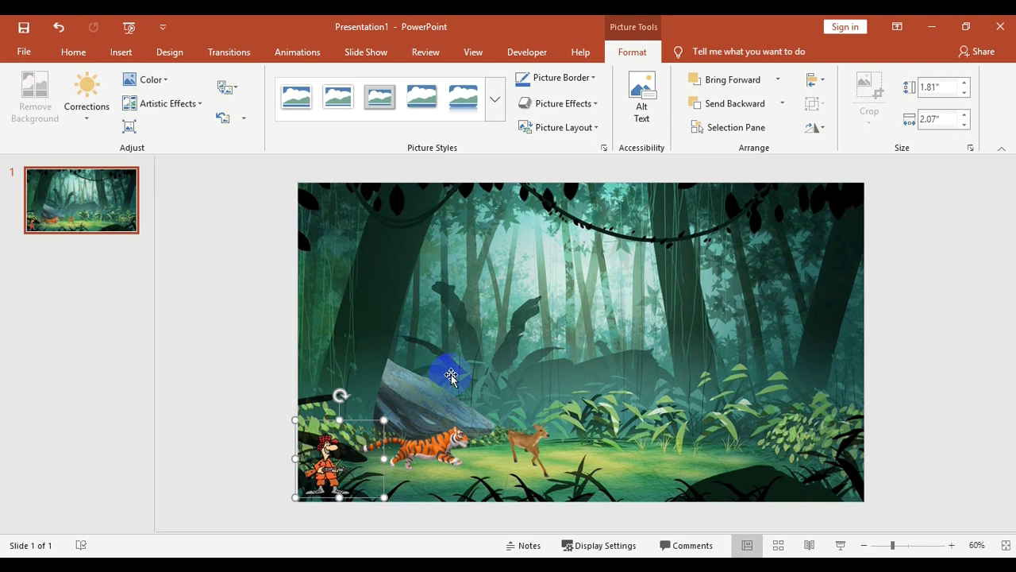
Insert bird-animated-gif-26.gif from this computer onto the slide
left_click(125, 51)
left_click(150, 99)
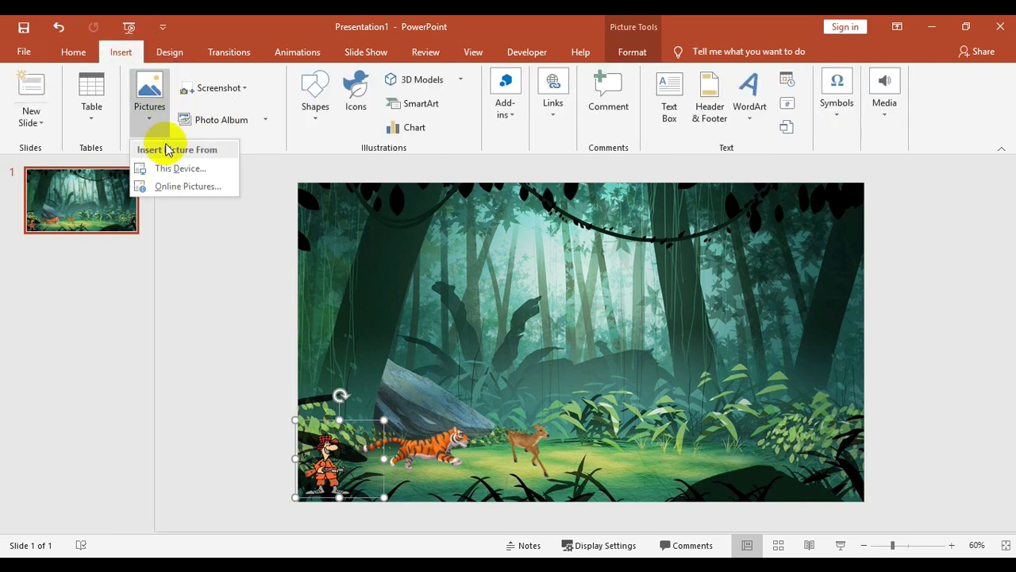
left_click(176, 168)
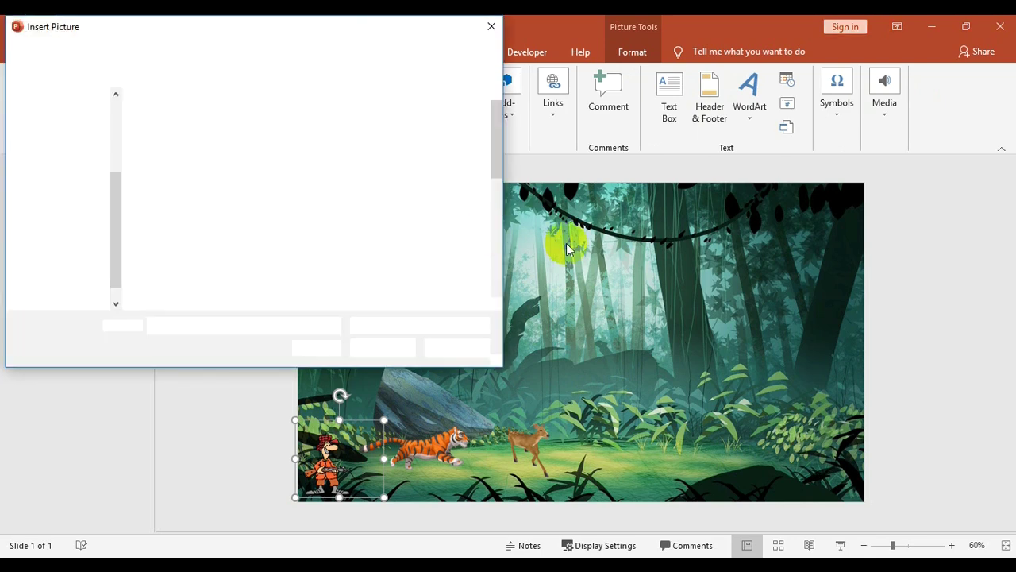
double_click(357, 249)
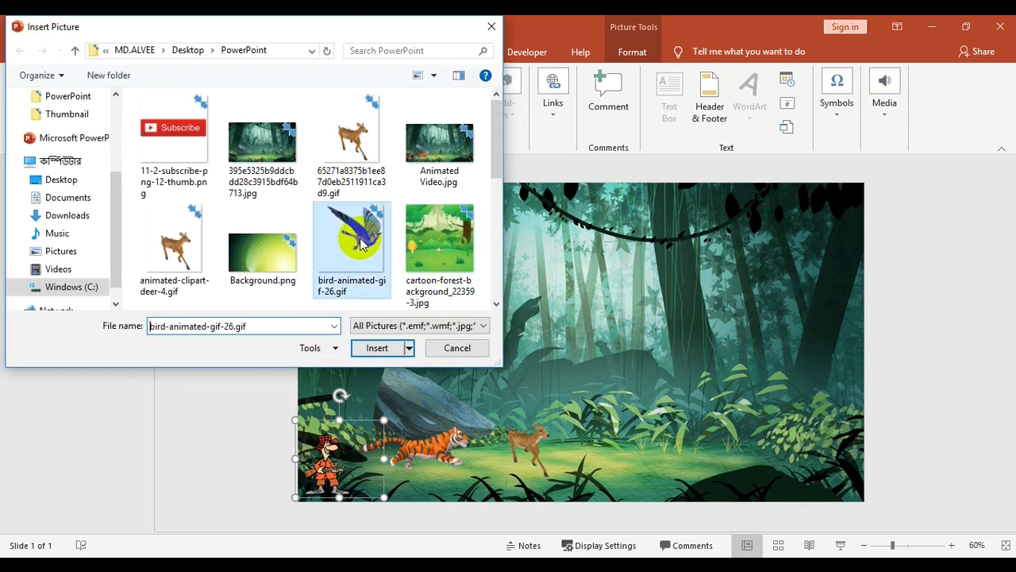
Move the bird to the top-left corner at 1.57" × 1.53", undoing stray background moves
left_click_drag(721, 482, 539, 298)
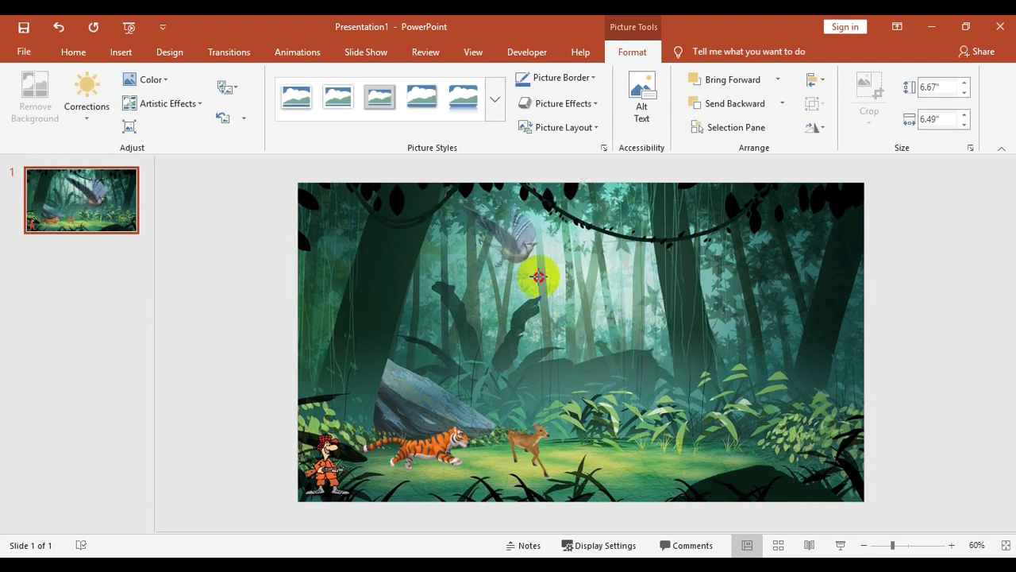
left_click_drag(512, 249, 372, 239)
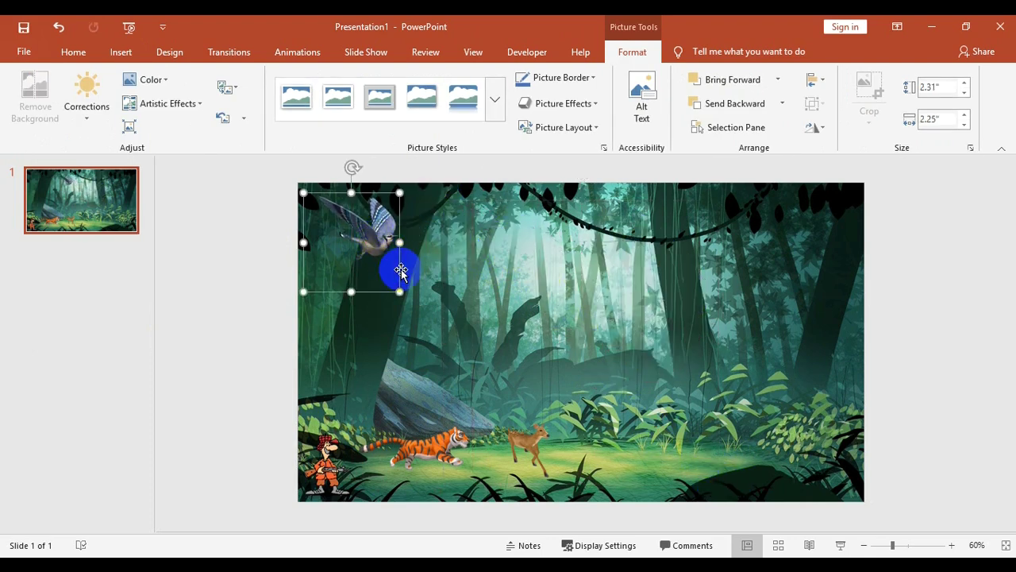
left_click(394, 282)
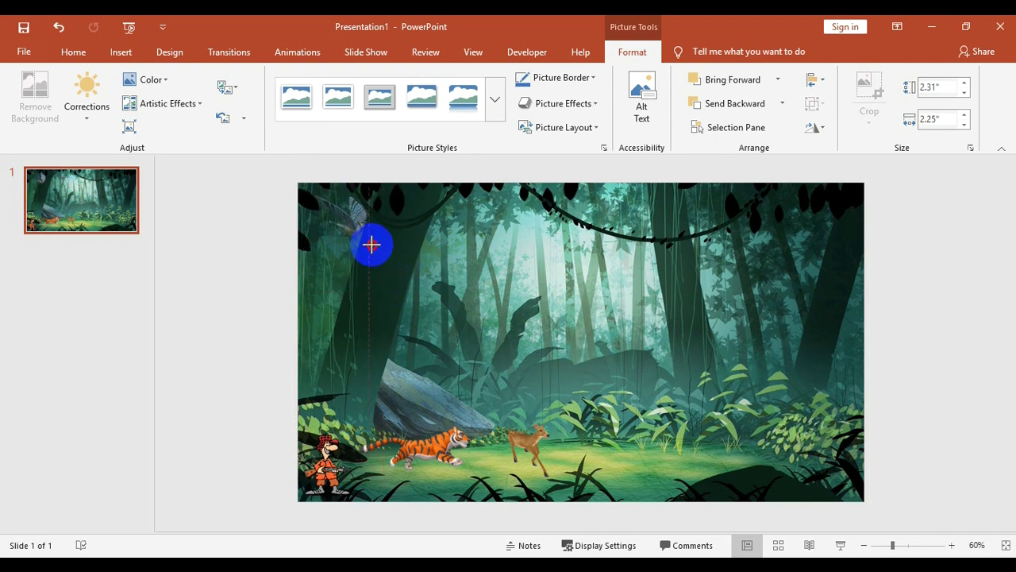
left_click_drag(394, 282, 370, 260)
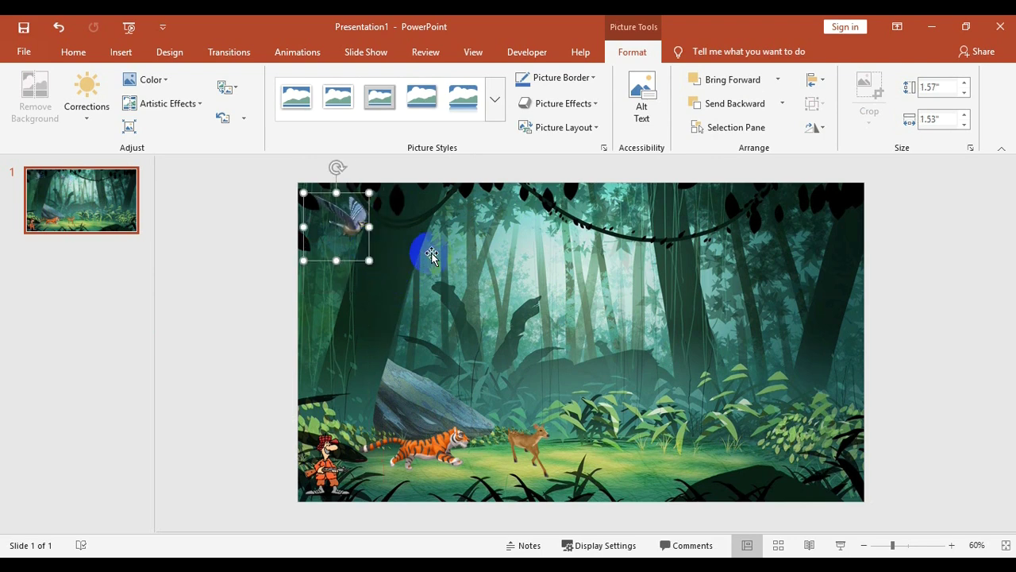
left_click_drag(432, 252, 446, 265)
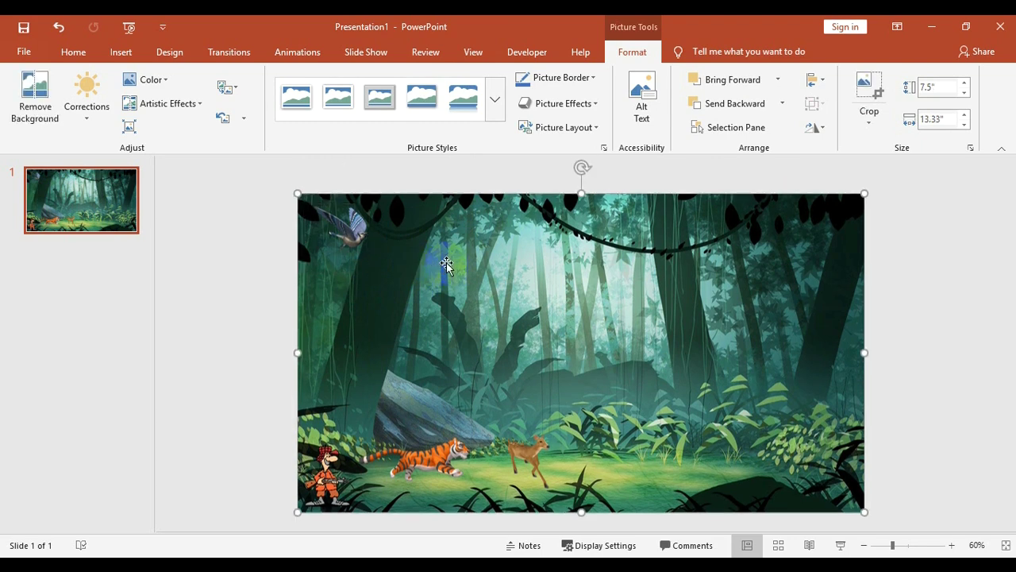
key("ctrl+z")
left_click(422, 442)
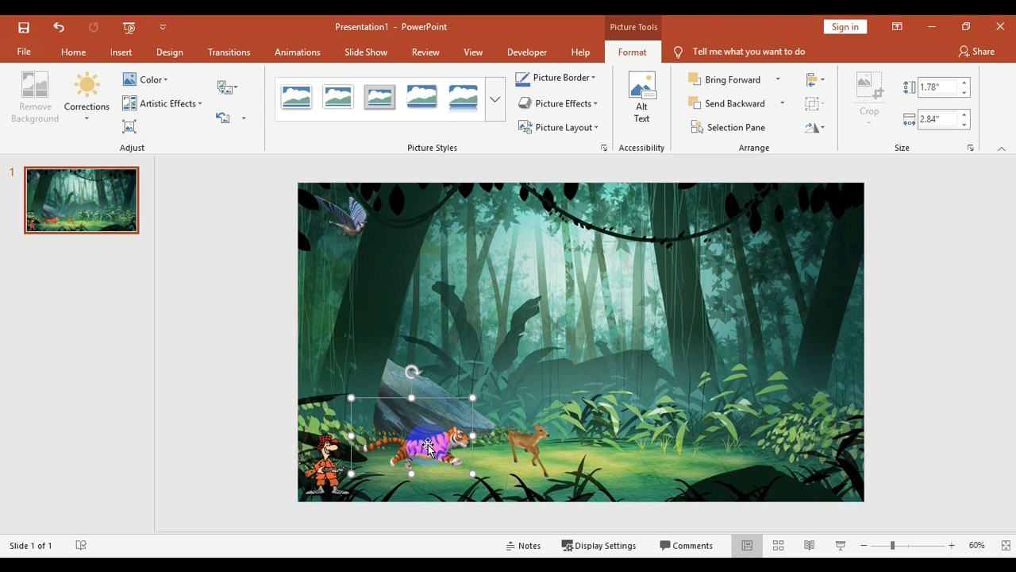
left_click_drag(524, 333, 517, 362)
key("ctrl+z")
left_click(440, 456)
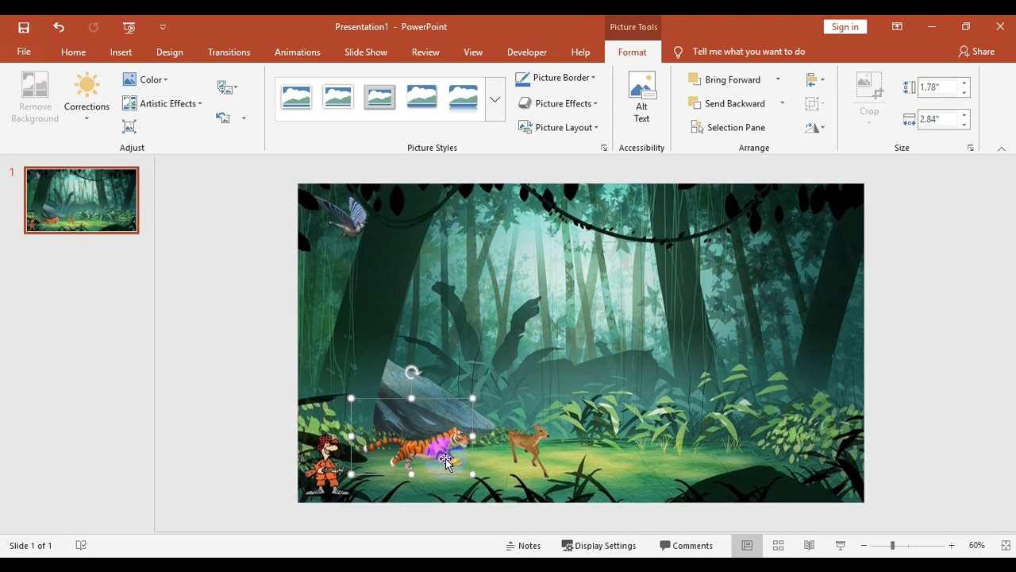
Apply a Lines motion path to the tiger, ending just past the slide's right edge
left_click(297, 52)
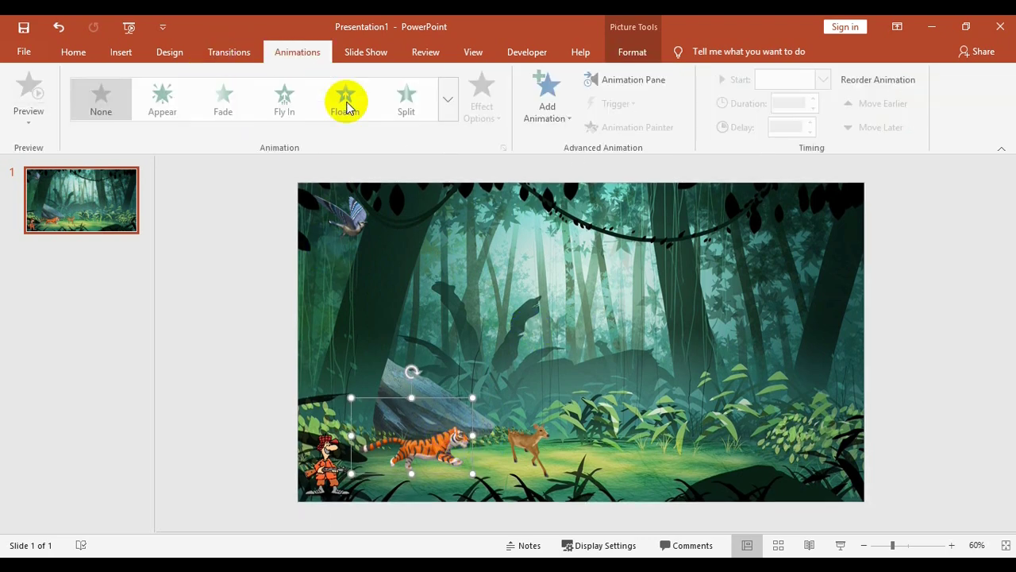
left_click(558, 109)
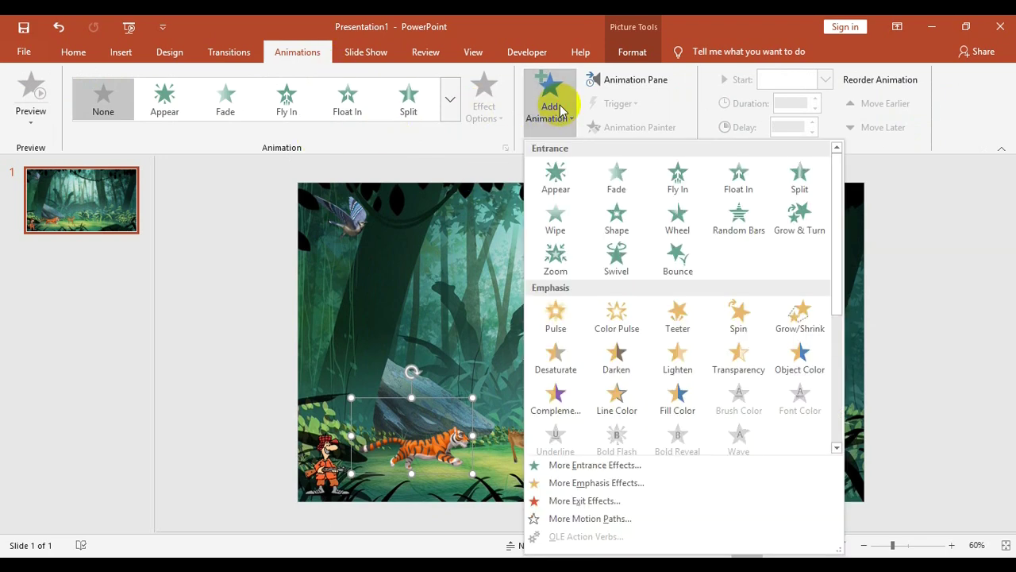
scroll(623, 277, "down", 5)
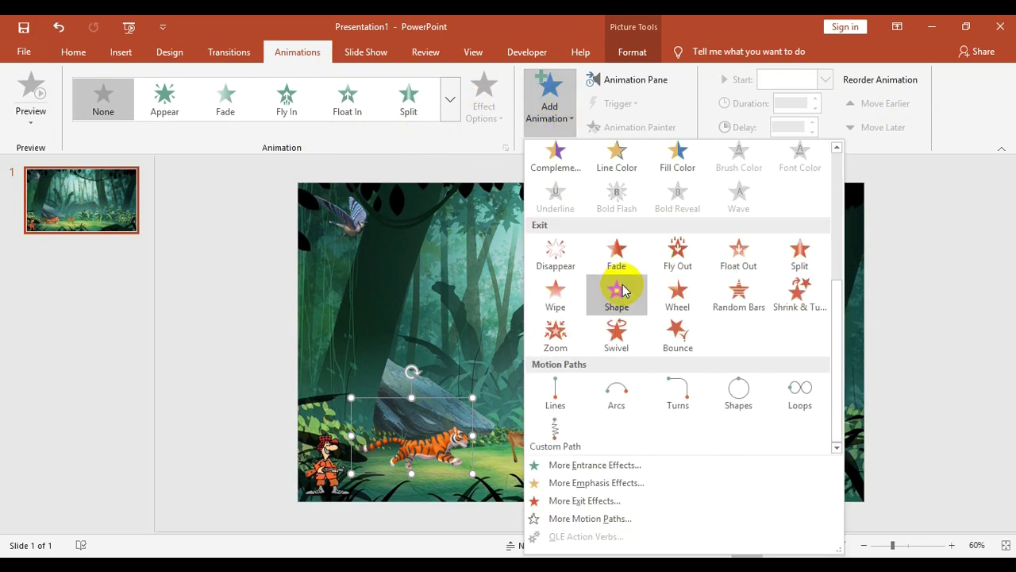
left_click(558, 391)
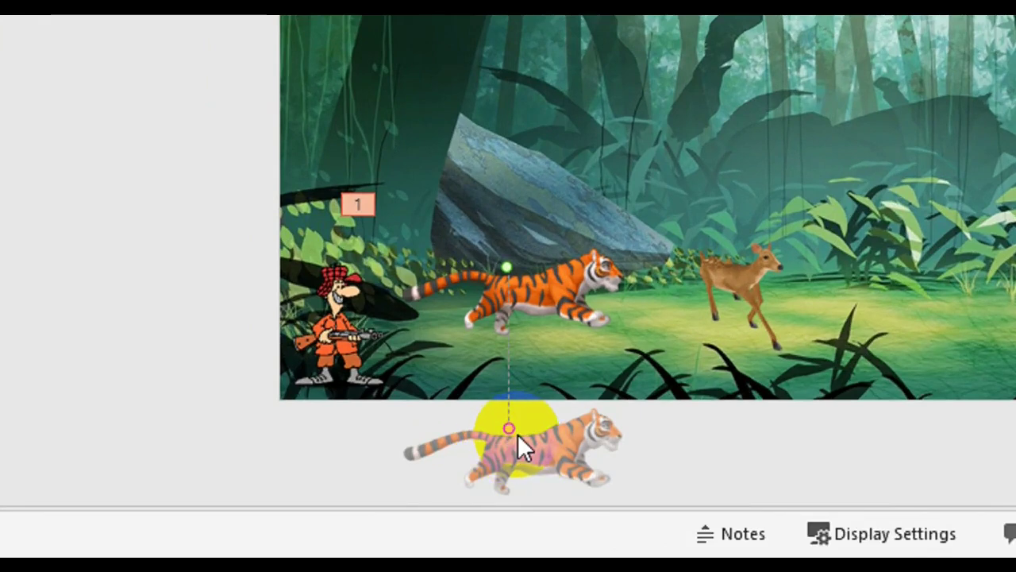
left_click_drag(508, 428, 847, 231)
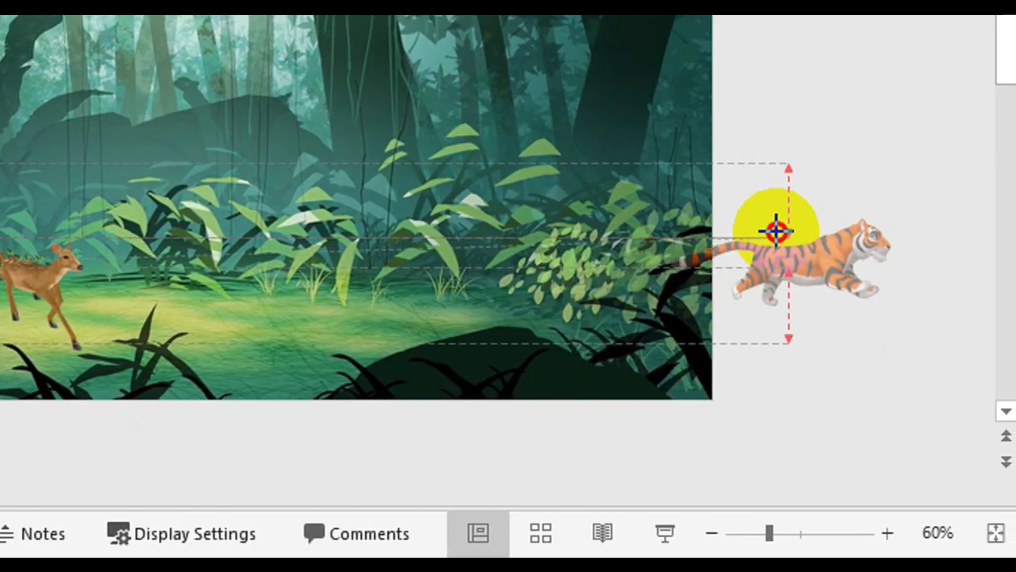
left_click_drag(848, 231, 793, 233)
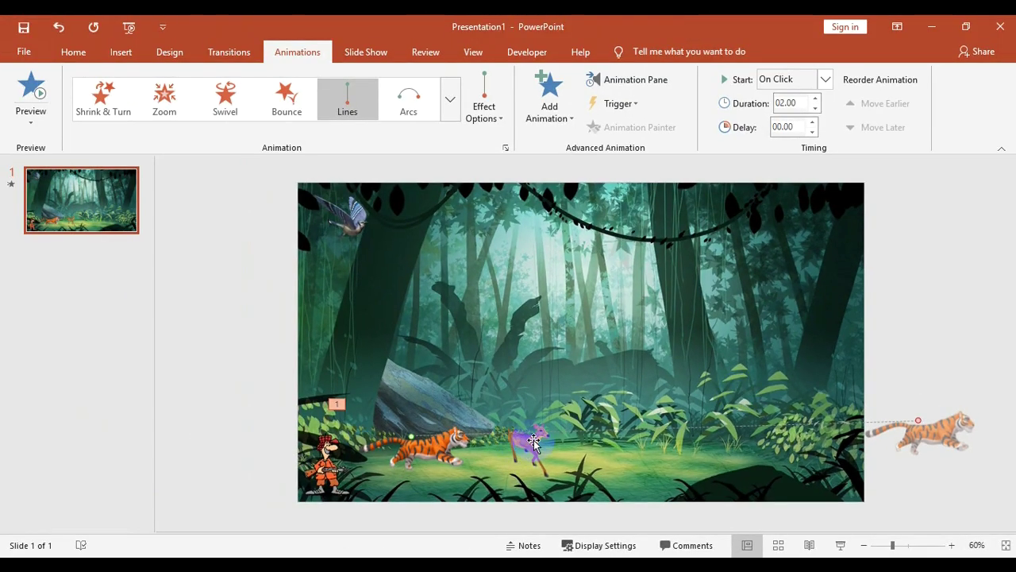
Apply a Lines motion path to the deer and extend its end past the right edge
left_click(532, 442)
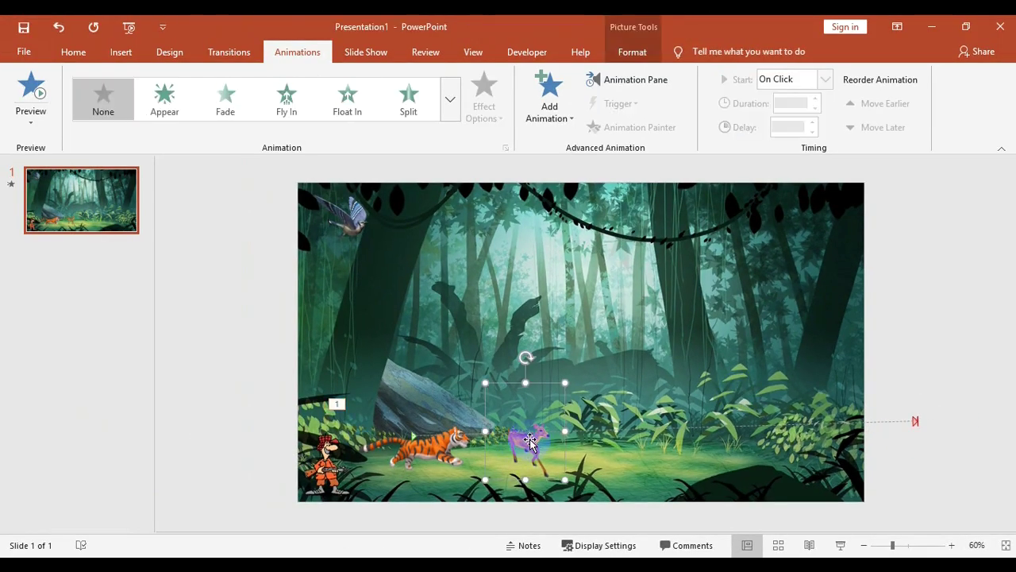
left_click(548, 99)
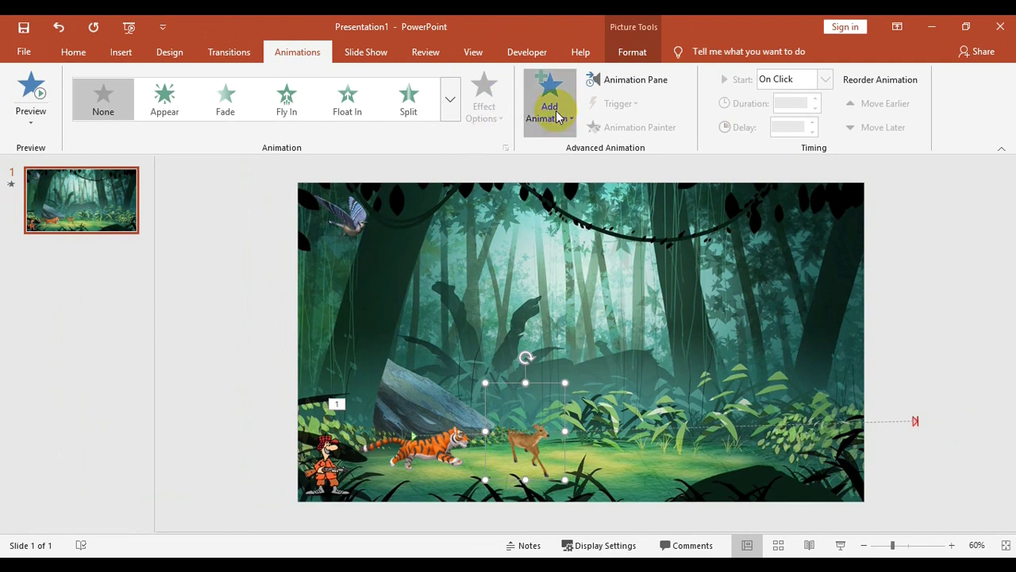
scroll(573, 277, "down", 5)
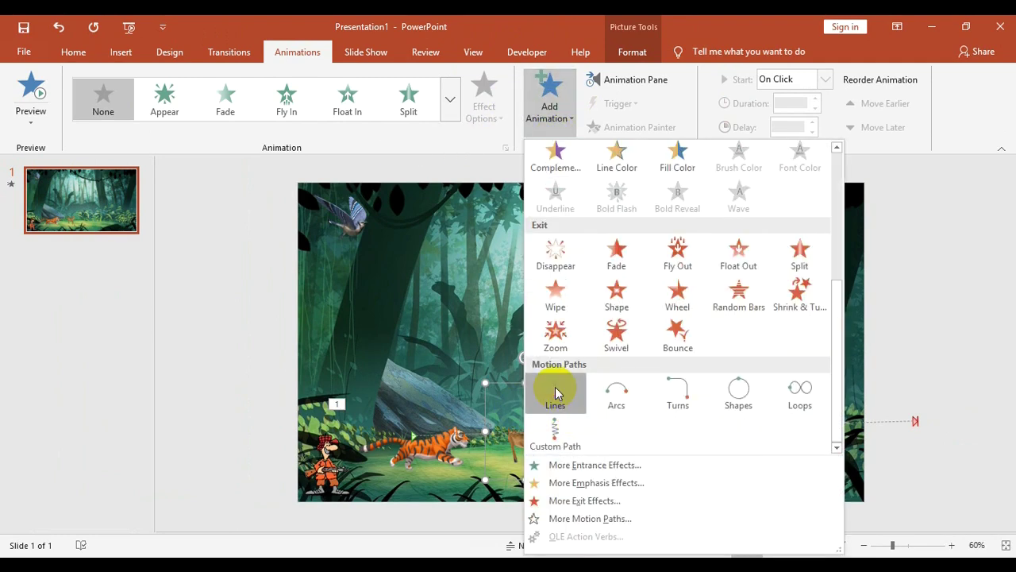
left_click(556, 390)
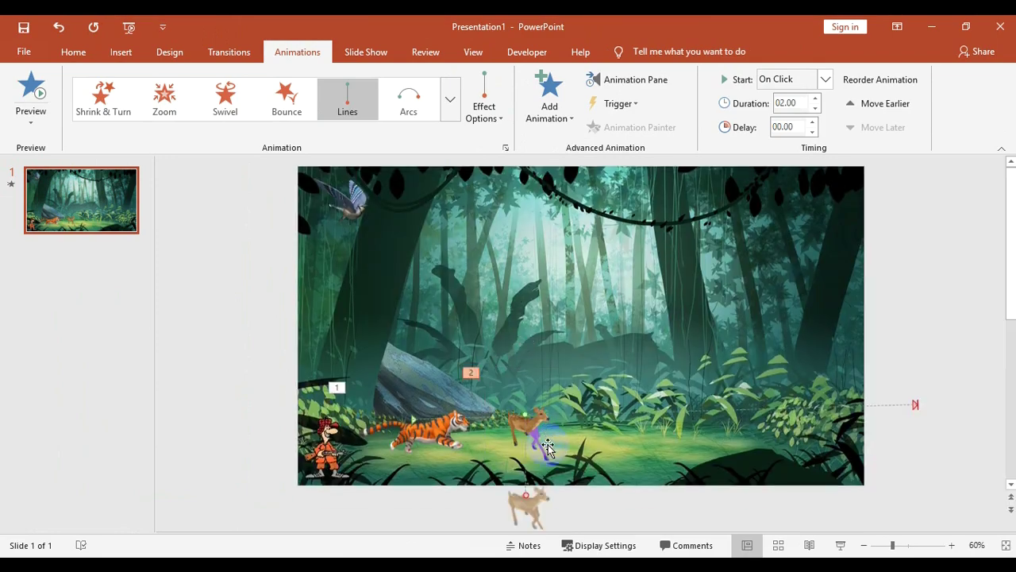
left_click(530, 506)
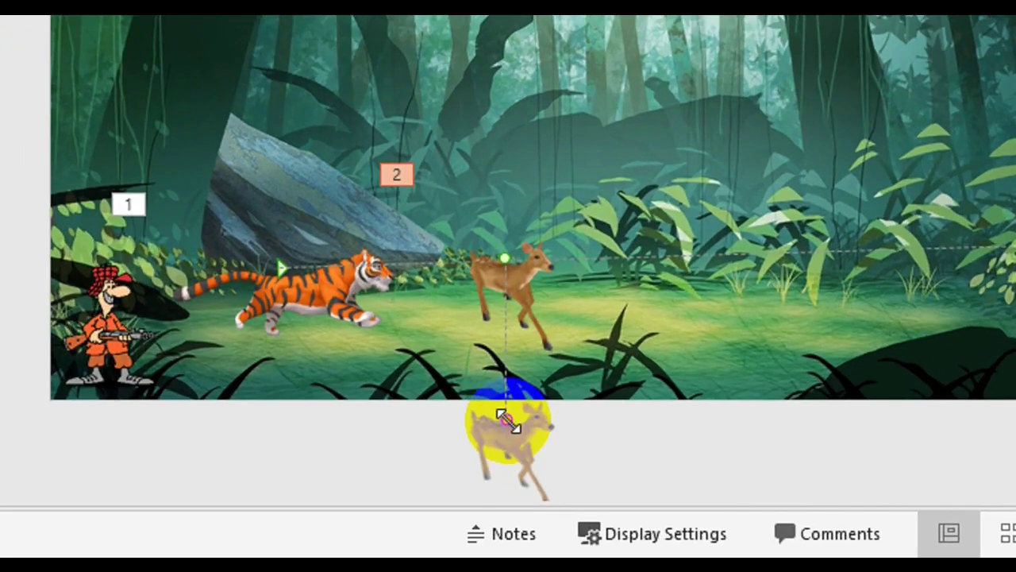
mouse_move(505, 421)
left_mouse_down()
mouse_move(867, 234)
mouse_move(854, 236)
left_mouse_up()
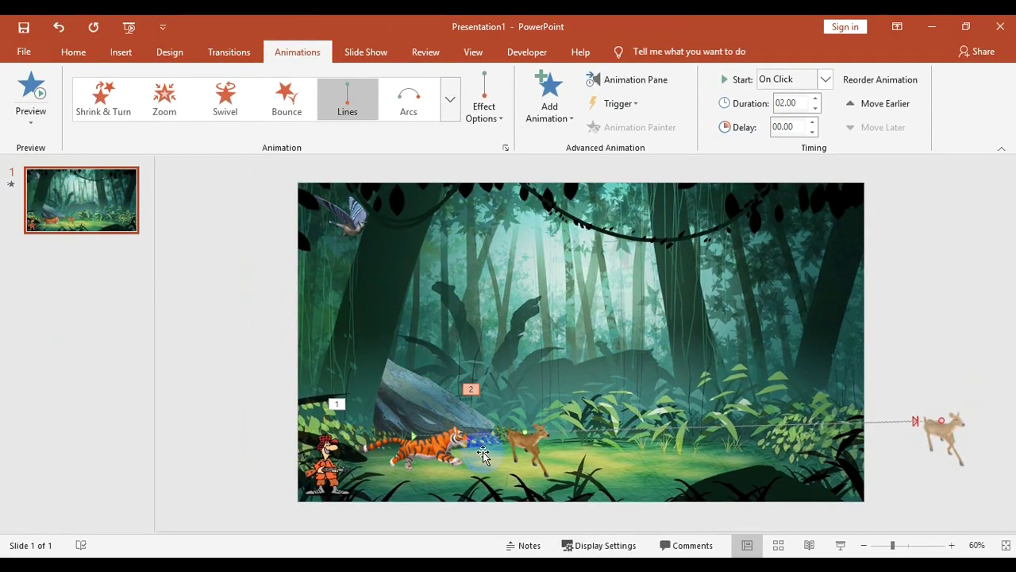
left_click(442, 447)
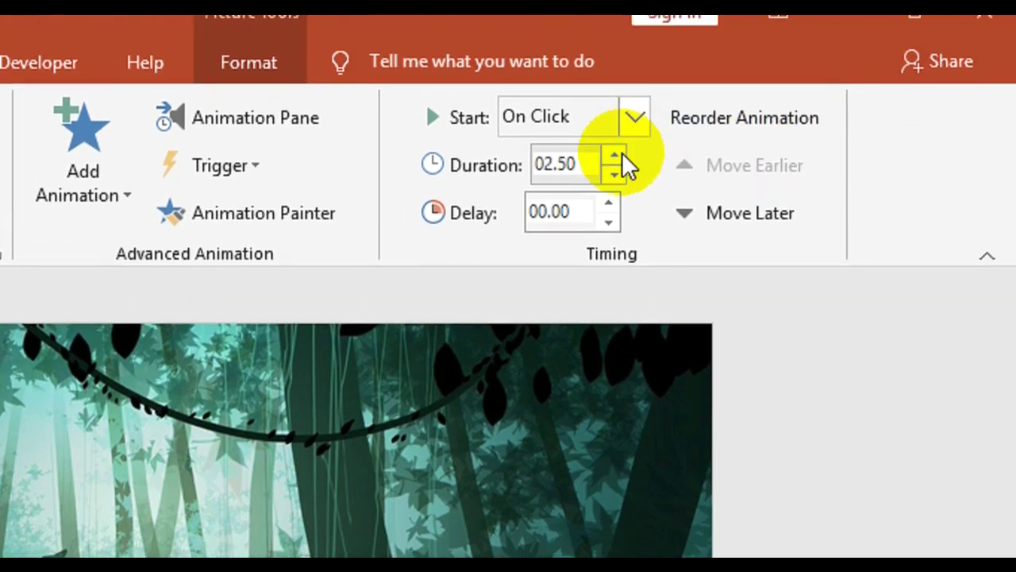
Set the tiger's animation duration to 07.00 seconds
left_click(613, 155)
left_click(614, 155)
left_click(613, 155)
left_click(614, 155)
left_click(622, 153)
left_click(622, 153)
left_click(622, 153)
left_click(621, 153)
left_click(622, 153)
left_click(615, 173)
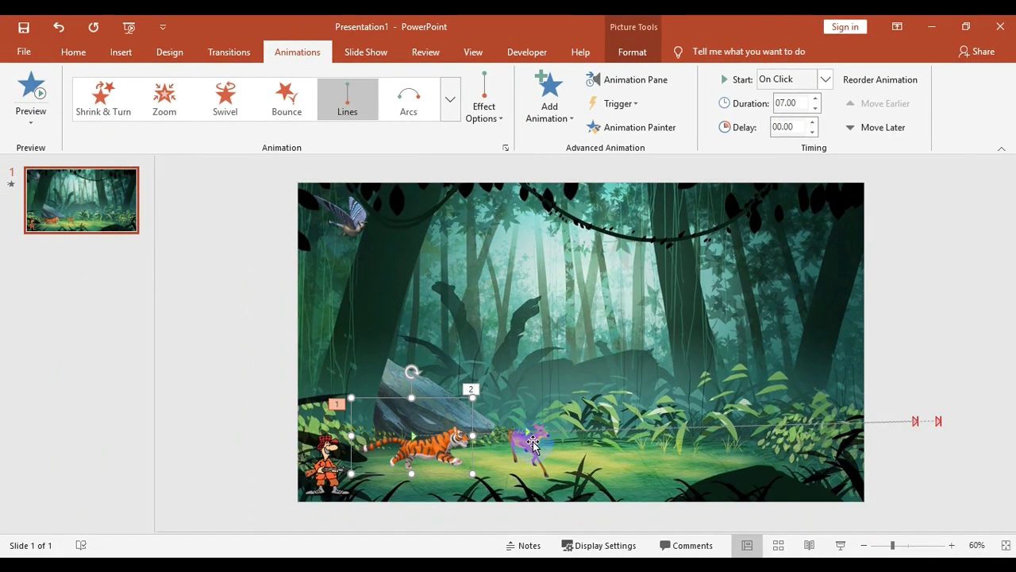
Set the deer's duration to 05.00 and its Start to With Previous
left_click(531, 442)
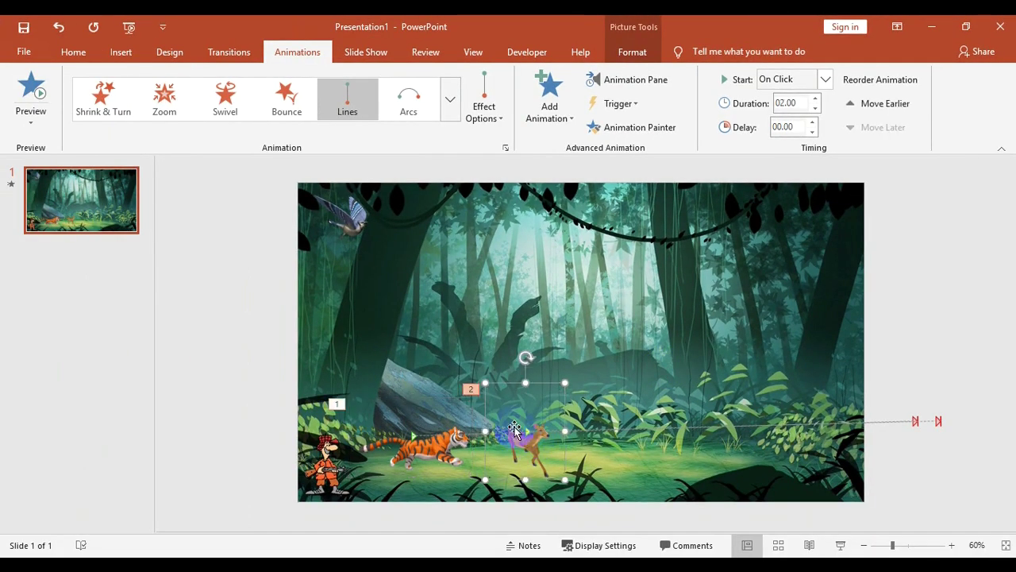
left_click(815, 99)
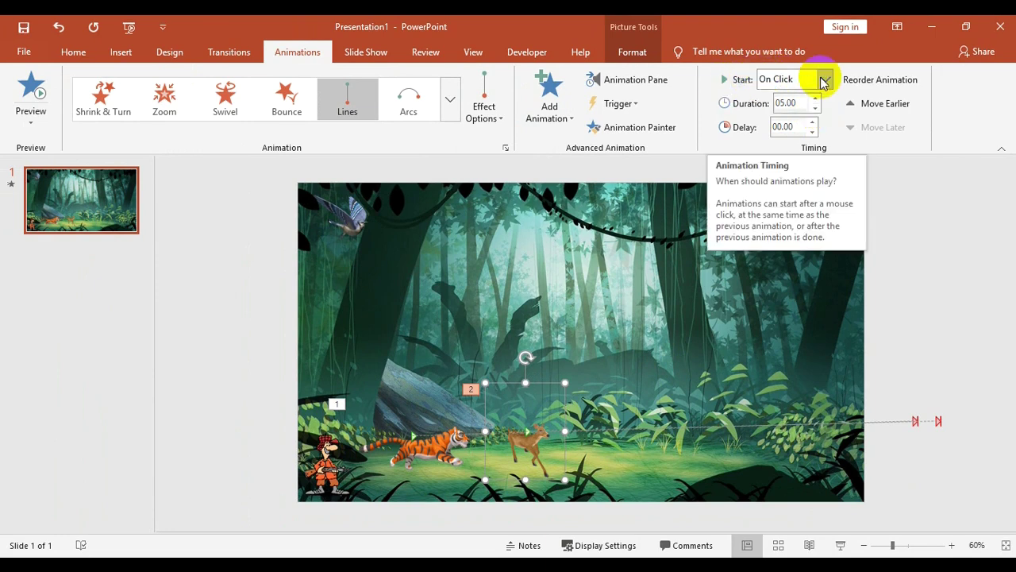
left_click(825, 80)
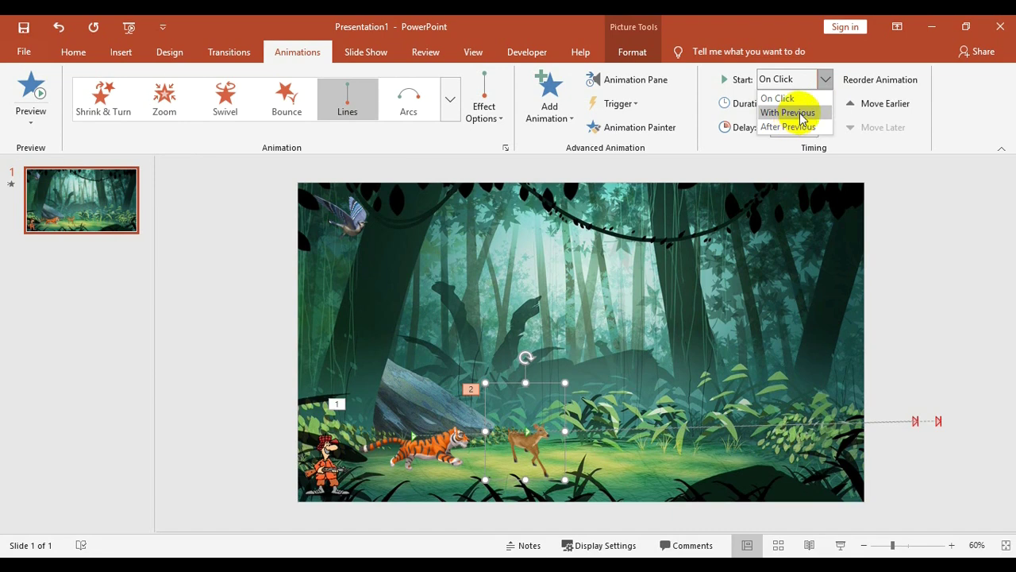
left_click(802, 113)
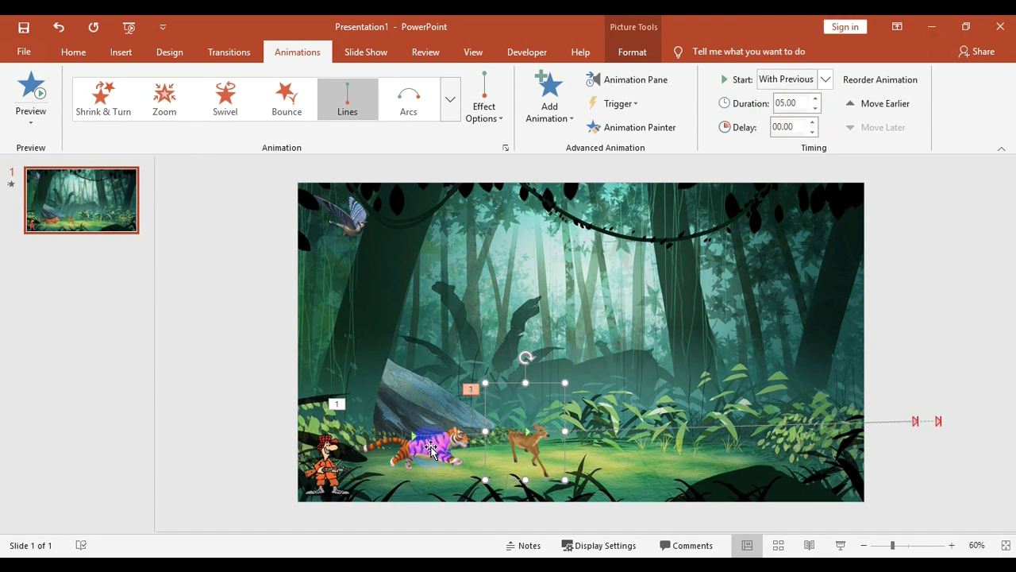
left_click(34, 93)
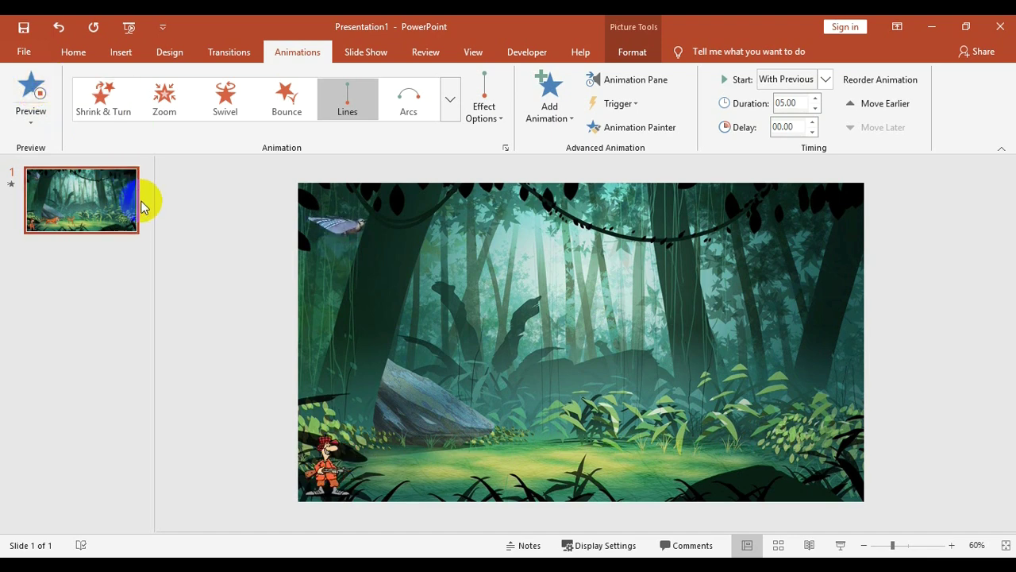
left_click(357, 240)
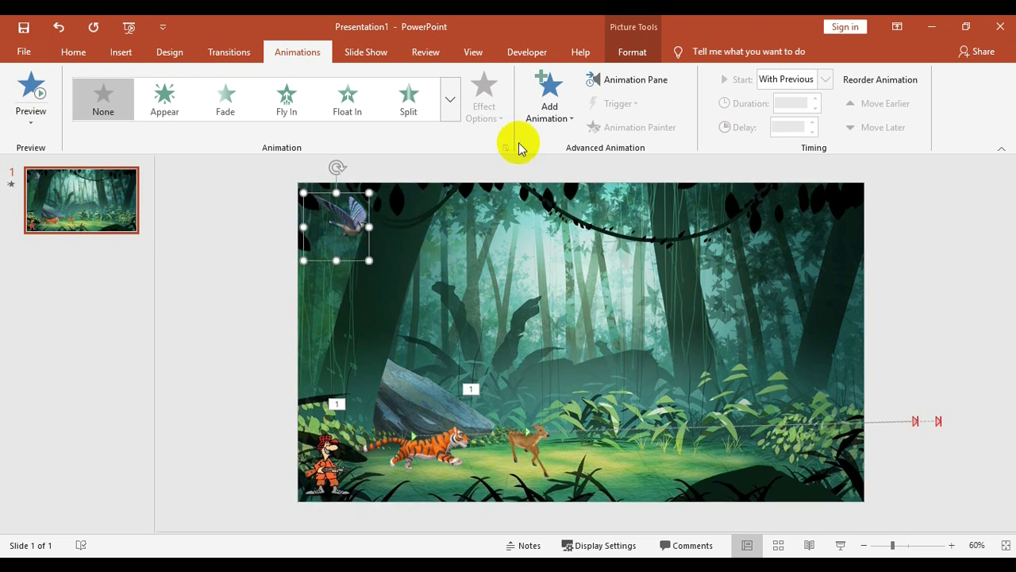
Apply the Turn Down Right path to the bird from More Motion Paths
left_click(549, 119)
scroll(681, 350, "down", 3)
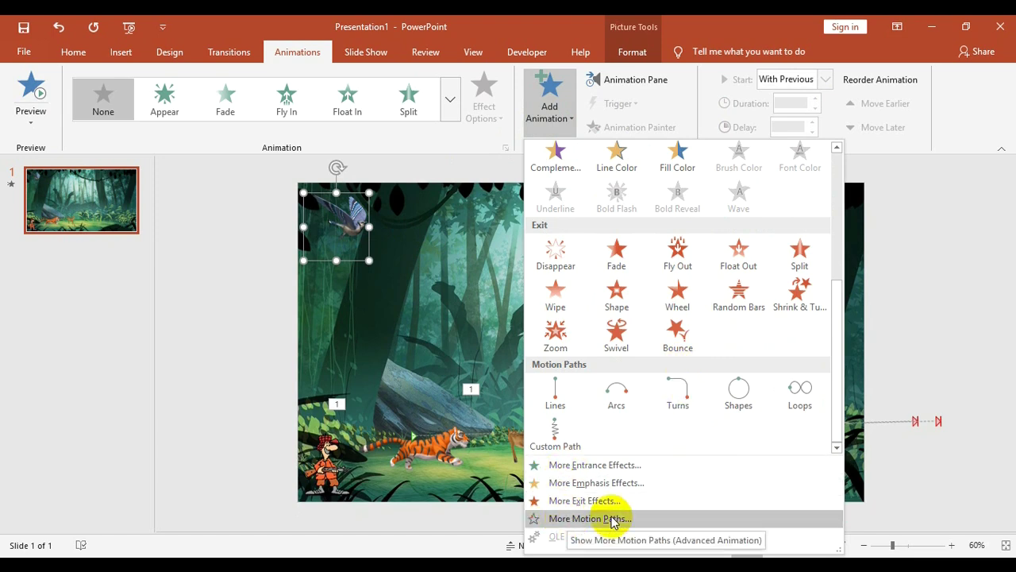
left_click(580, 518)
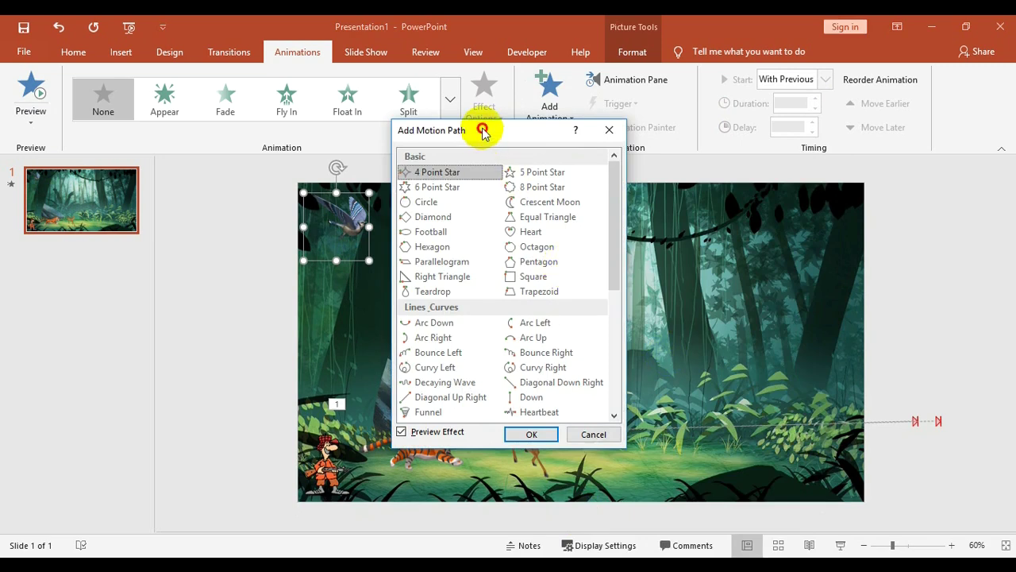
left_click_drag(485, 131, 606, 112)
left_click_drag(730, 185, 749, 358)
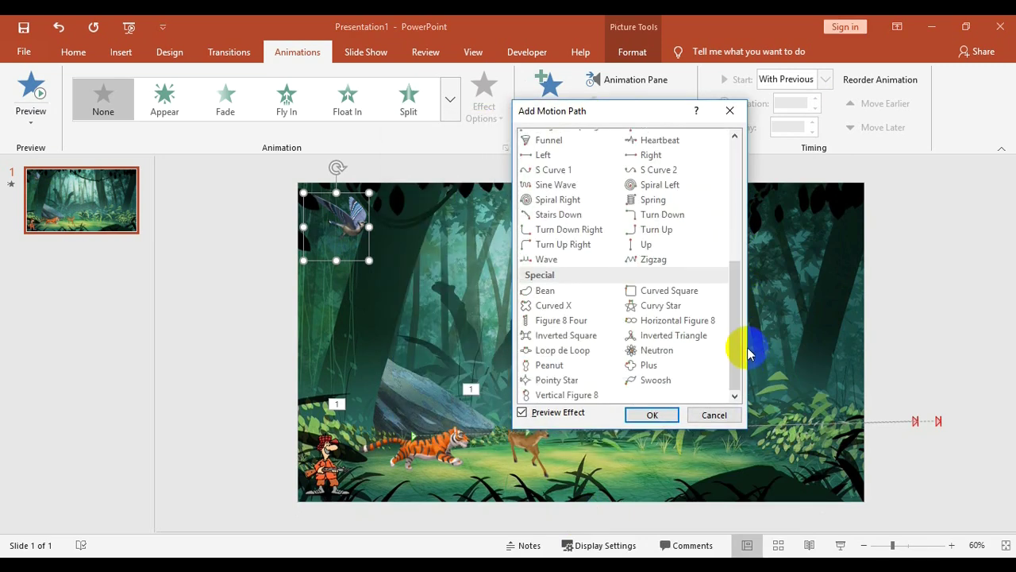
left_click(558, 230)
left_click(649, 414)
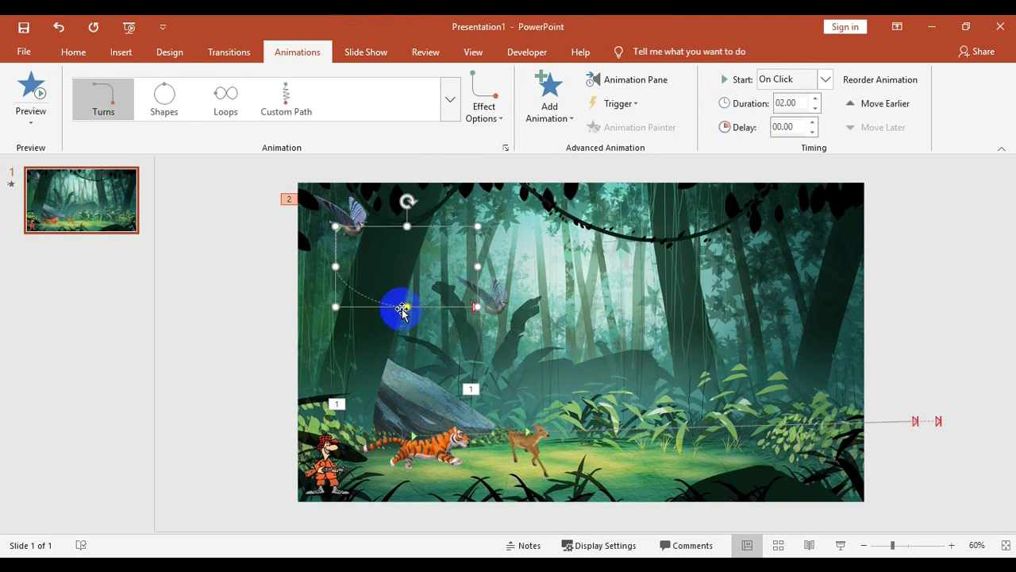
Extend the bird's path end past the slide's right edge and preview the animations
left_click_drag(476, 308, 879, 278)
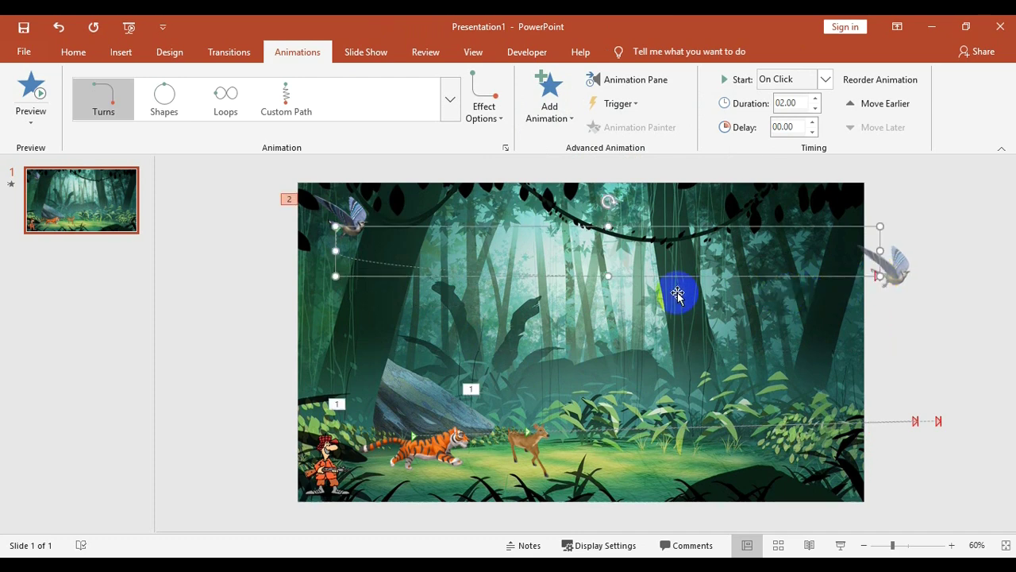
left_click(526, 298)
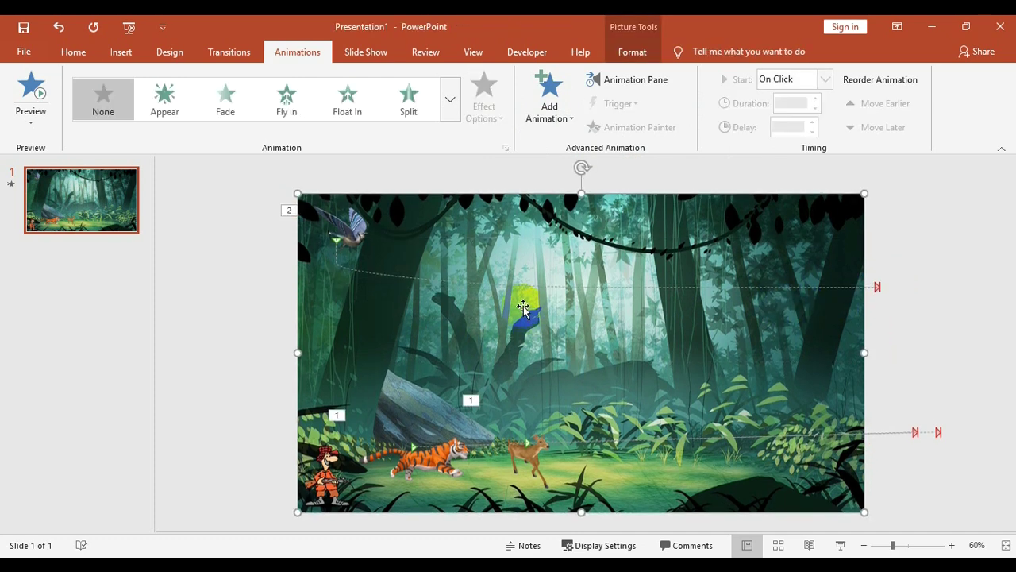
left_click(37, 97)
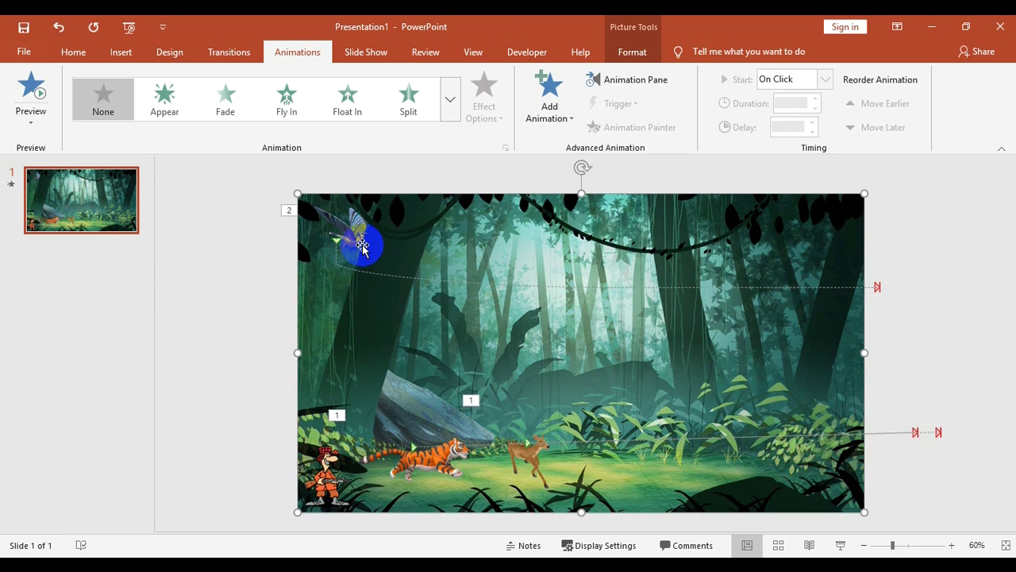
left_click(362, 246)
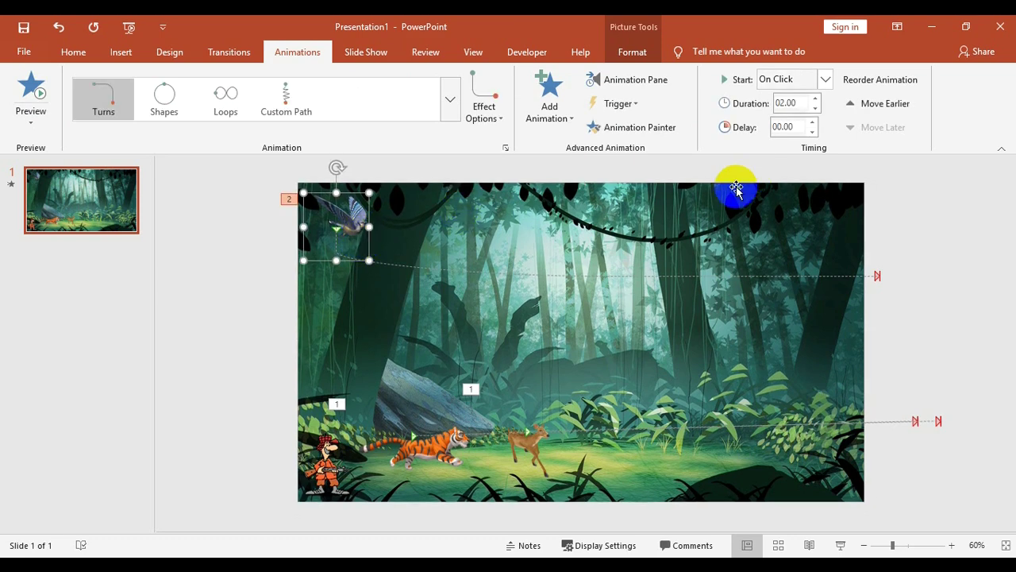
left_click(826, 79)
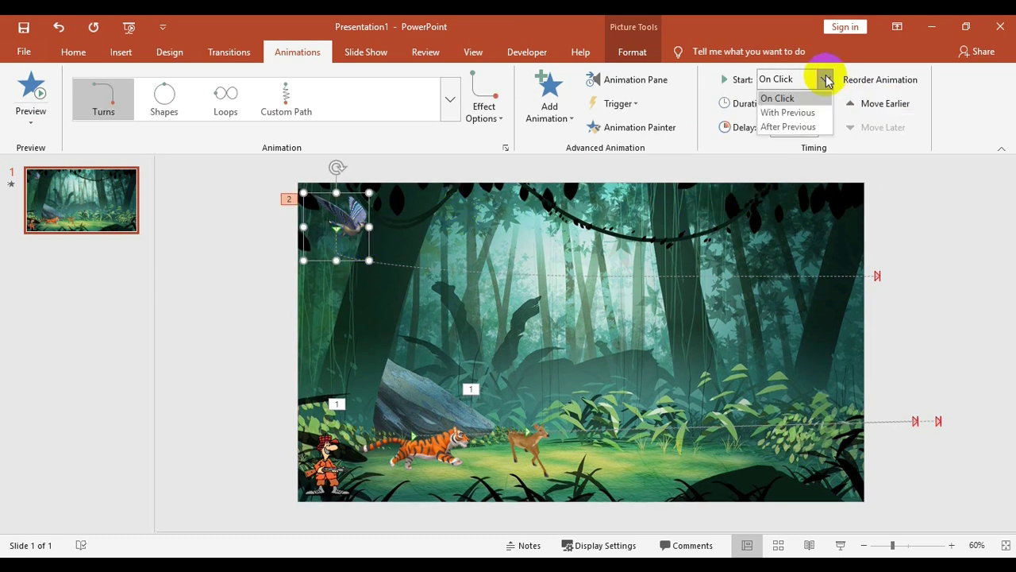
Set the bird to start With Previous over 07.00 seconds and preview all three animations
left_click(800, 112)
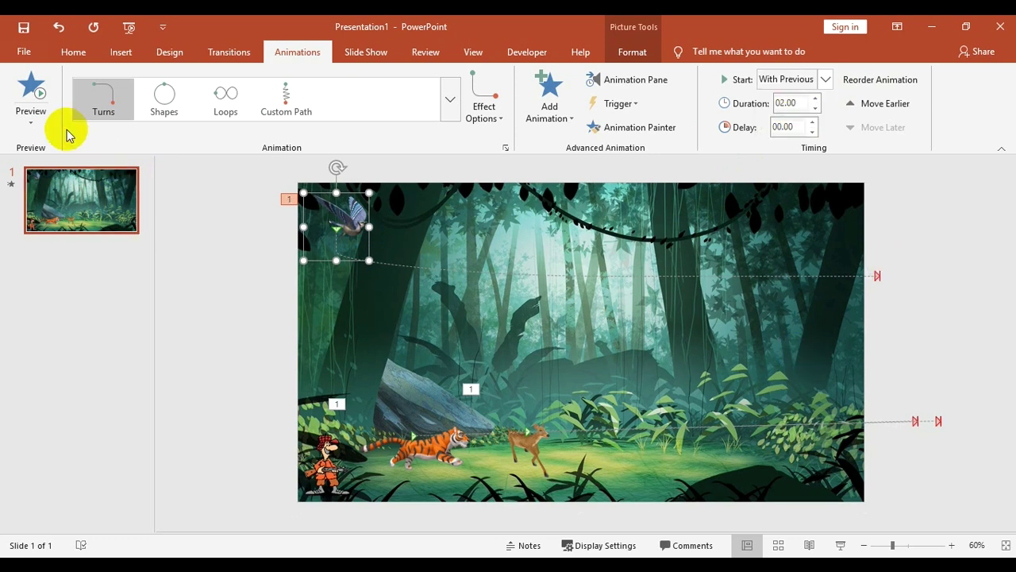
left_click(41, 95)
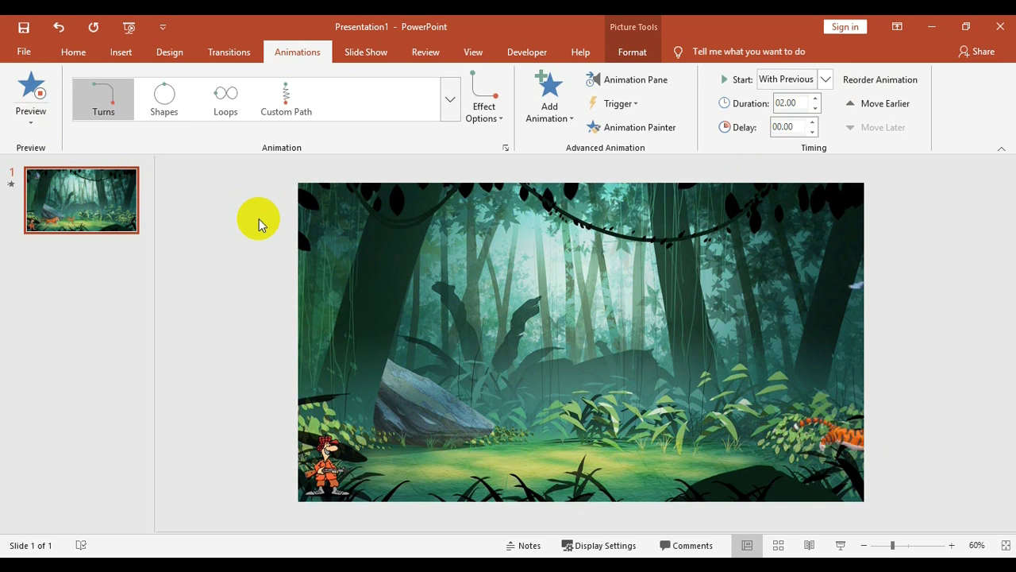
left_click(34, 95)
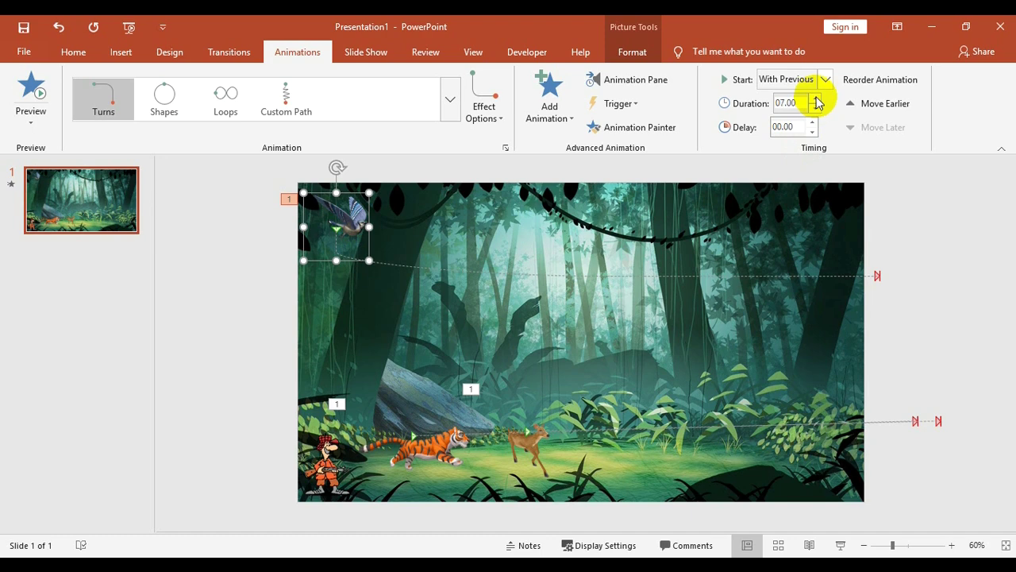
left_click(36, 93)
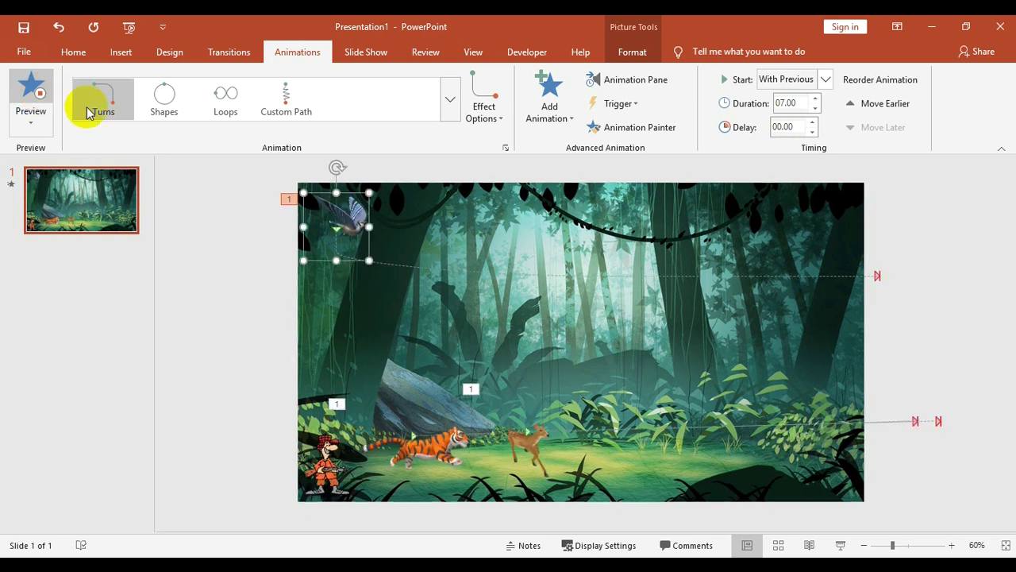
Insert jungle.wav from the Downloads folder as audio on the jungle slide
left_click(324, 459)
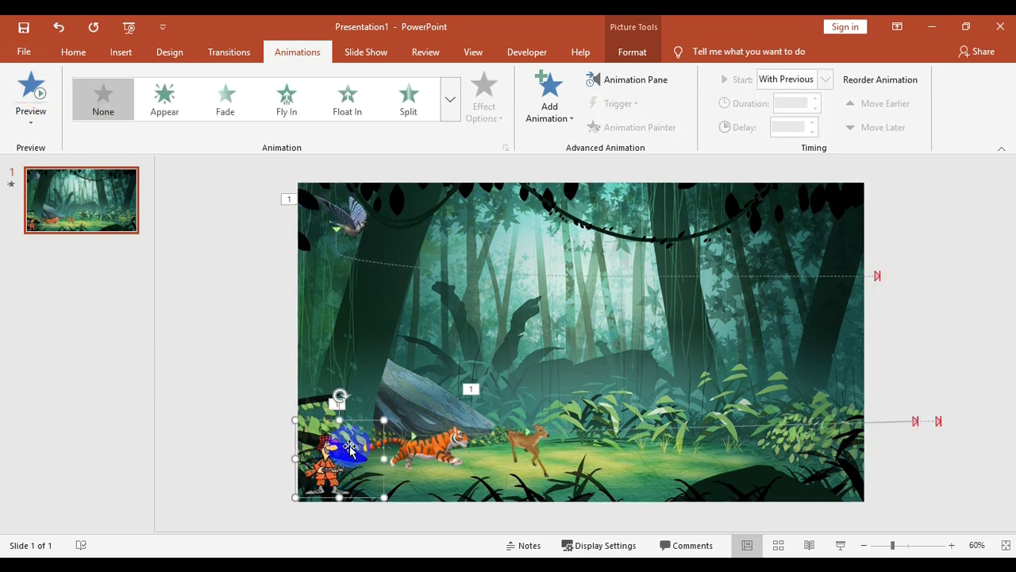
left_click(429, 337)
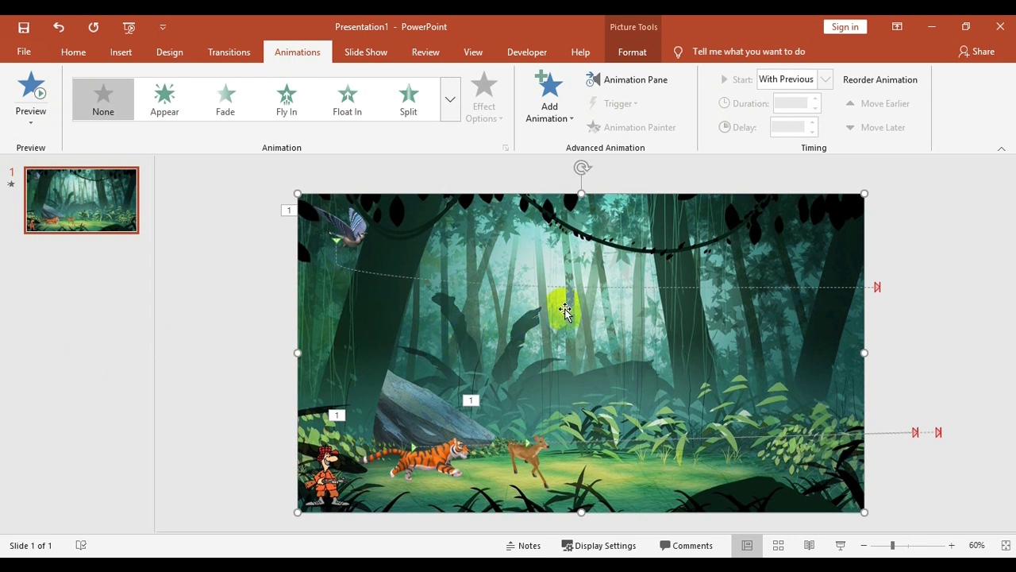
left_click(127, 54)
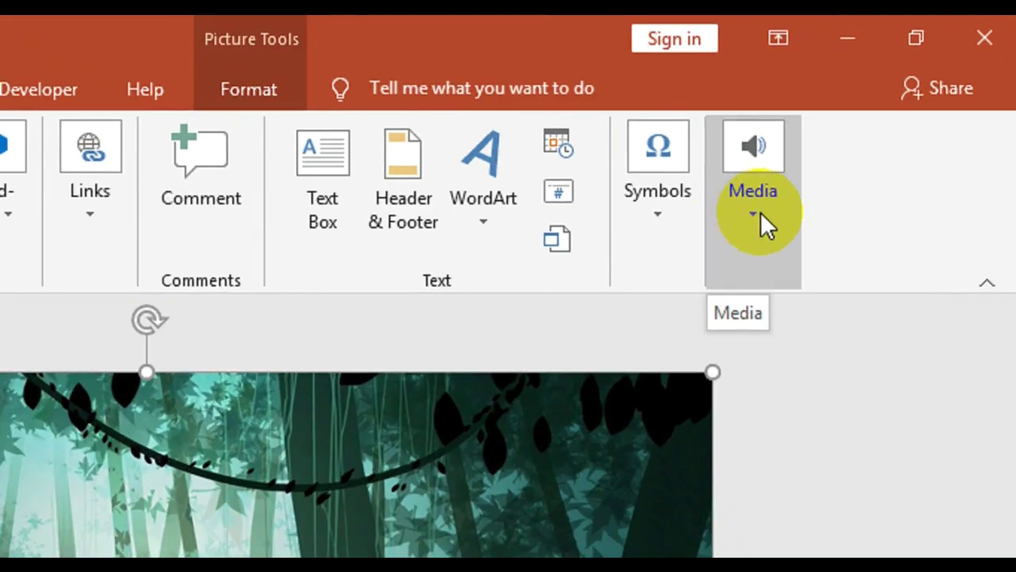
left_click(883, 117)
left_click(811, 349)
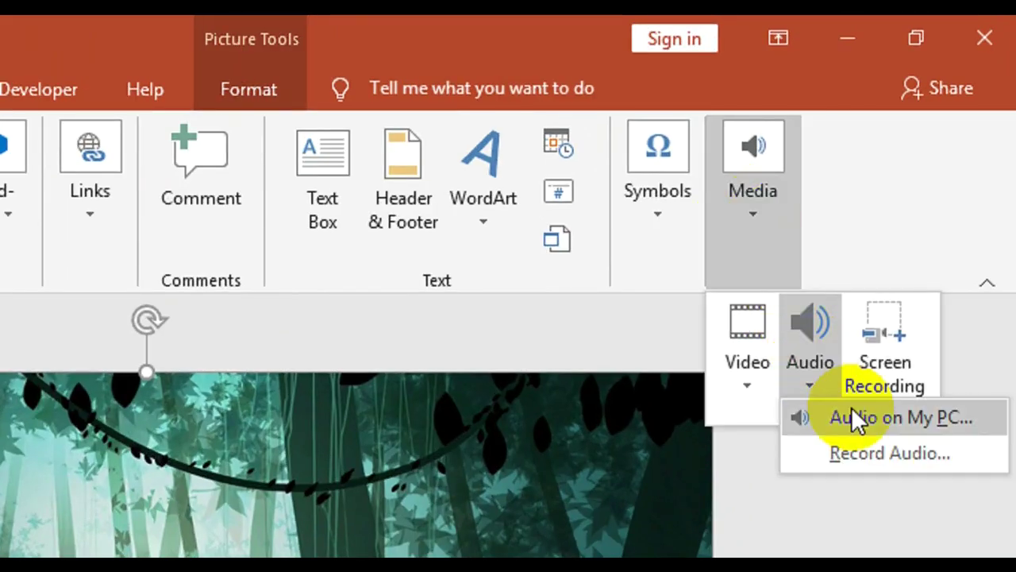
left_click(891, 408)
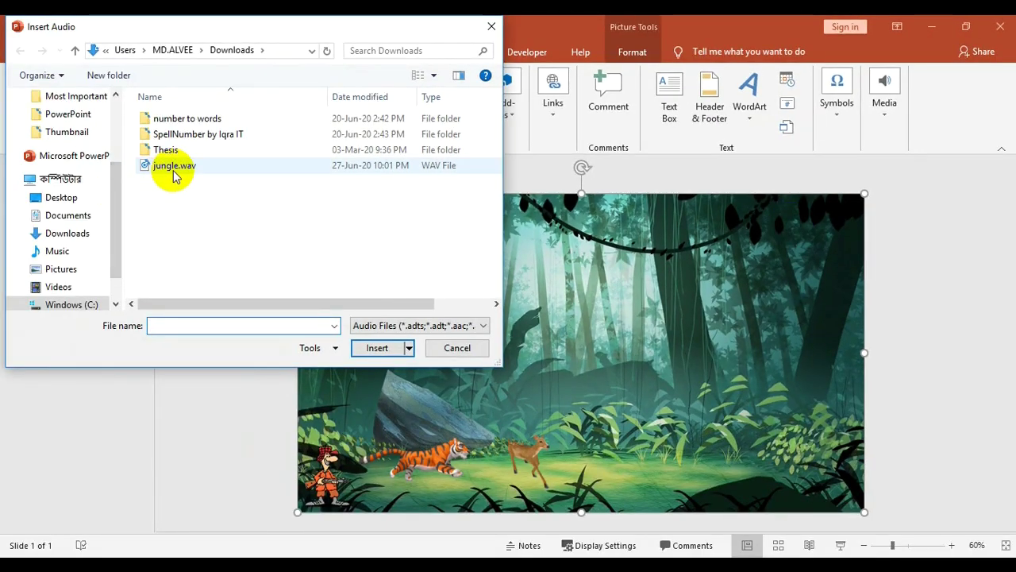
left_click(184, 169)
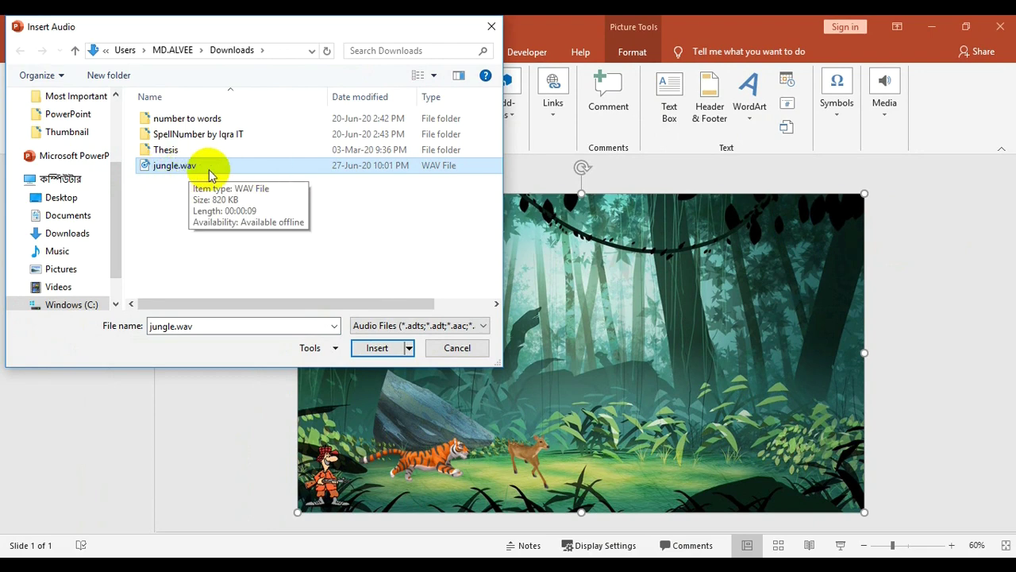
left_click(376, 347)
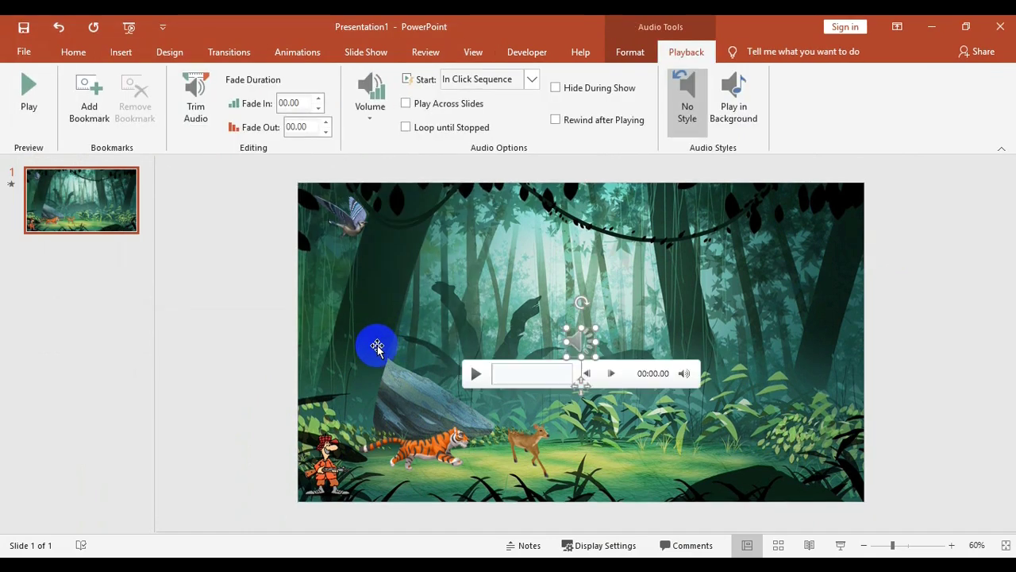
Preview the jungle sound and set it to Play in Background
left_click(476, 378)
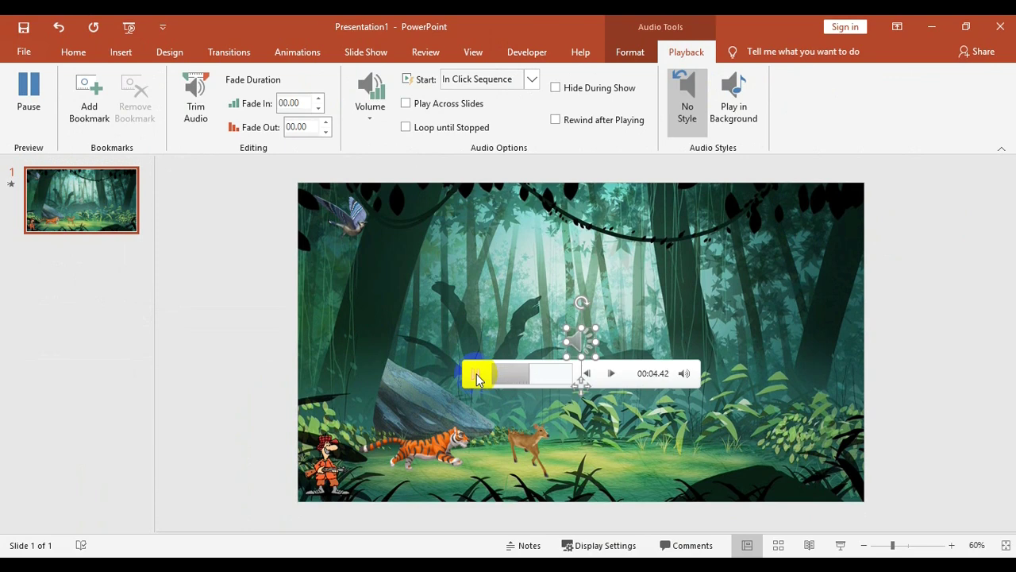
left_click(476, 379)
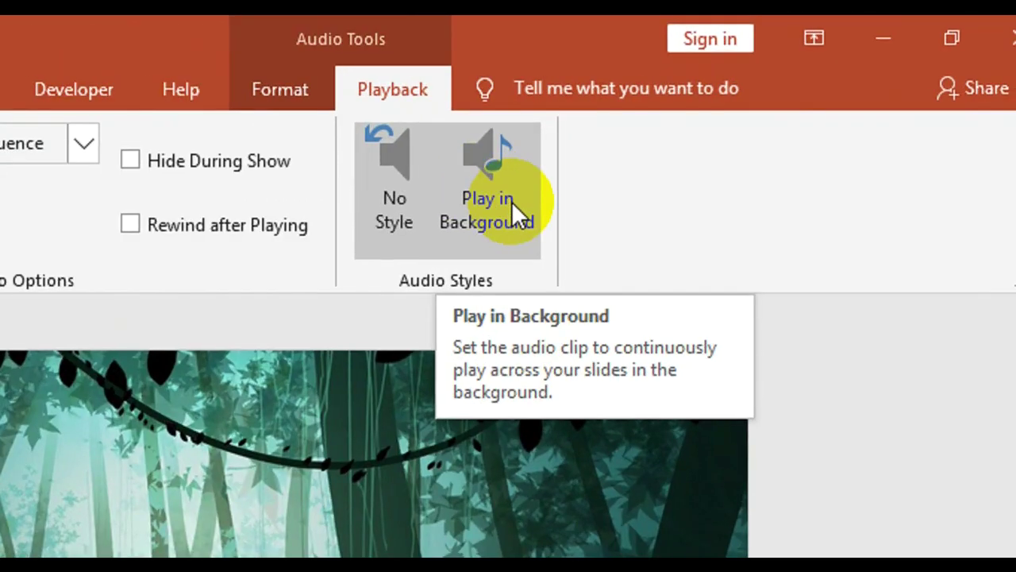
left_click(612, 142)
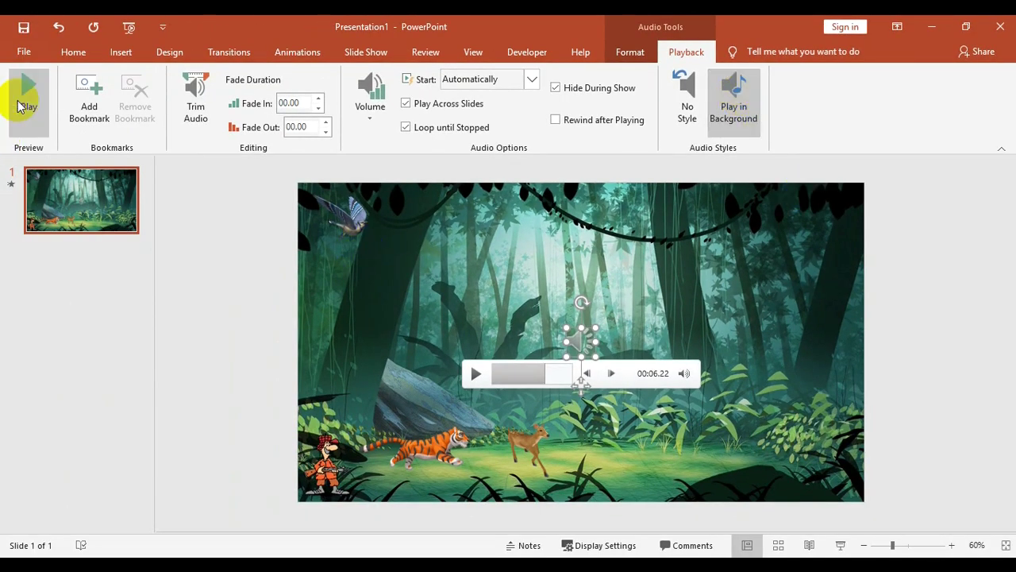
left_click(23, 103)
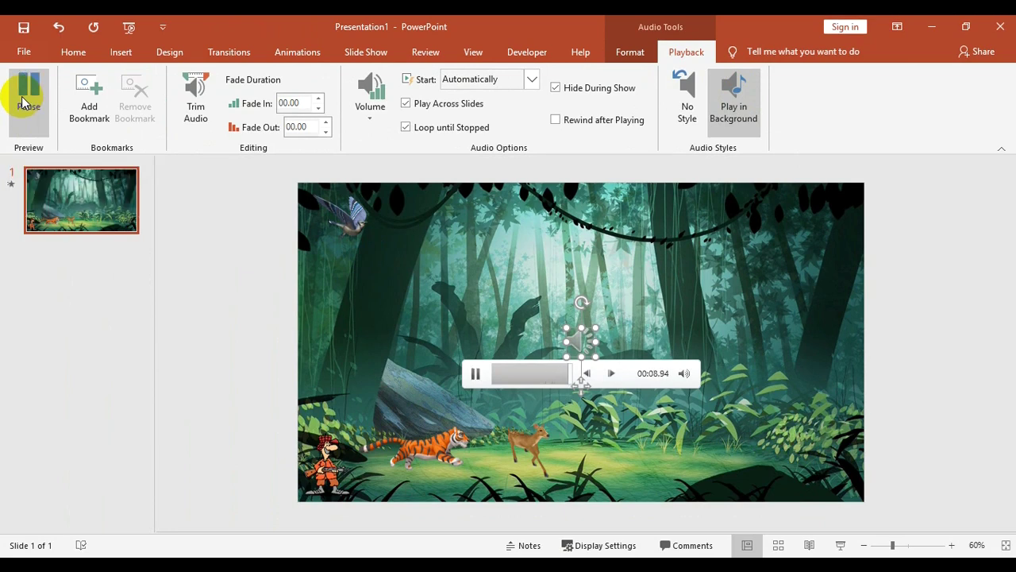
Preview the tiger, deer and bird animations together with the background sound
left_click(378, 313)
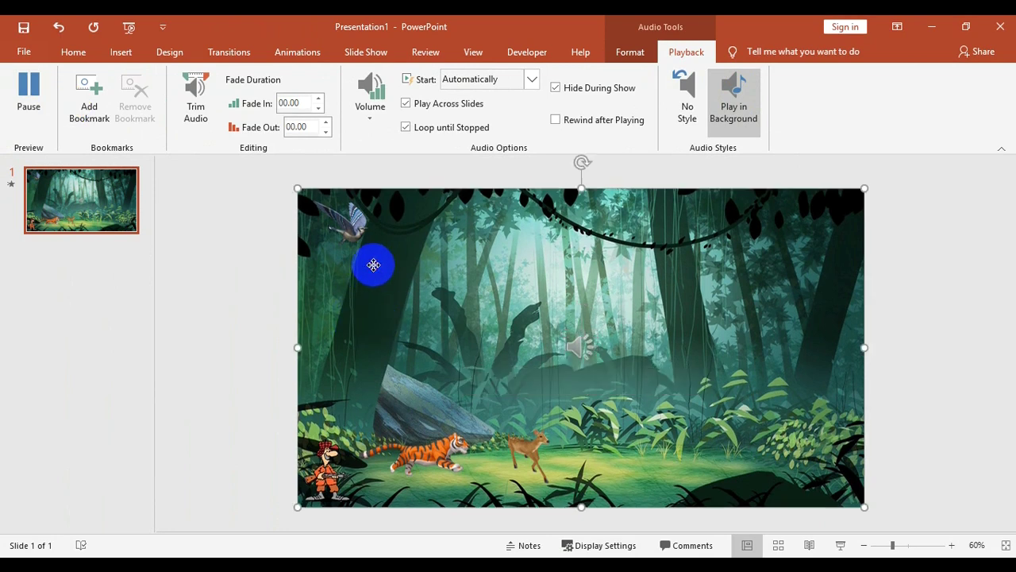
left_click(297, 52)
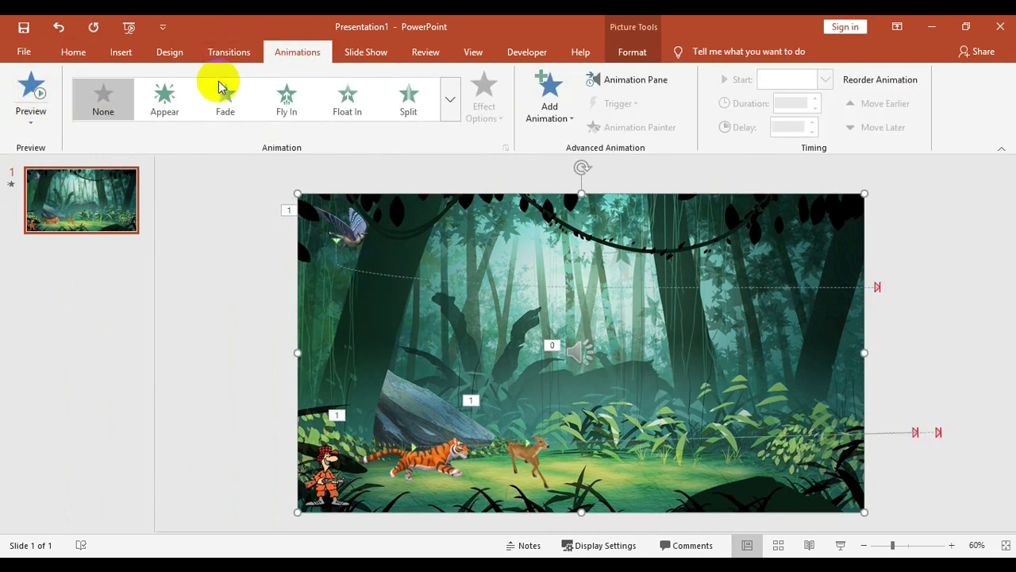
left_click(38, 93)
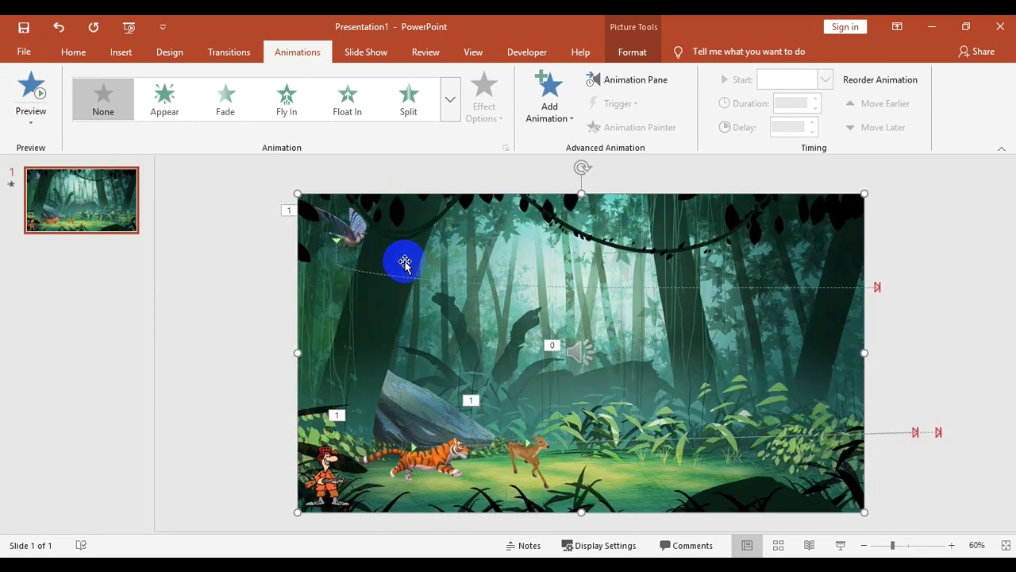
Save the presentation to the Desktop as MPEG-4 Video (*.mp4), creating Presentation1.mp4
left_click(24, 52)
left_click(42, 222)
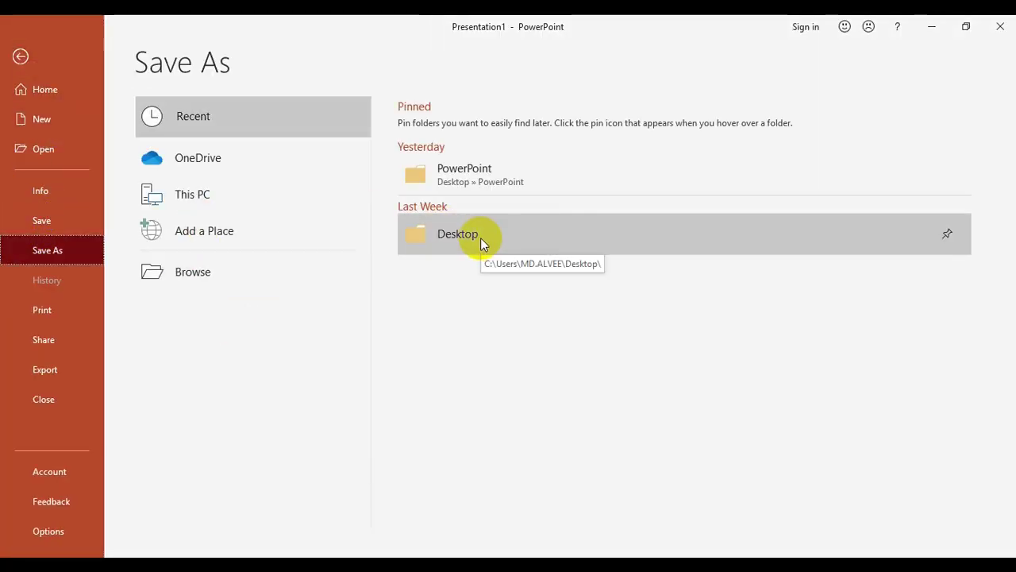
left_click(21, 56)
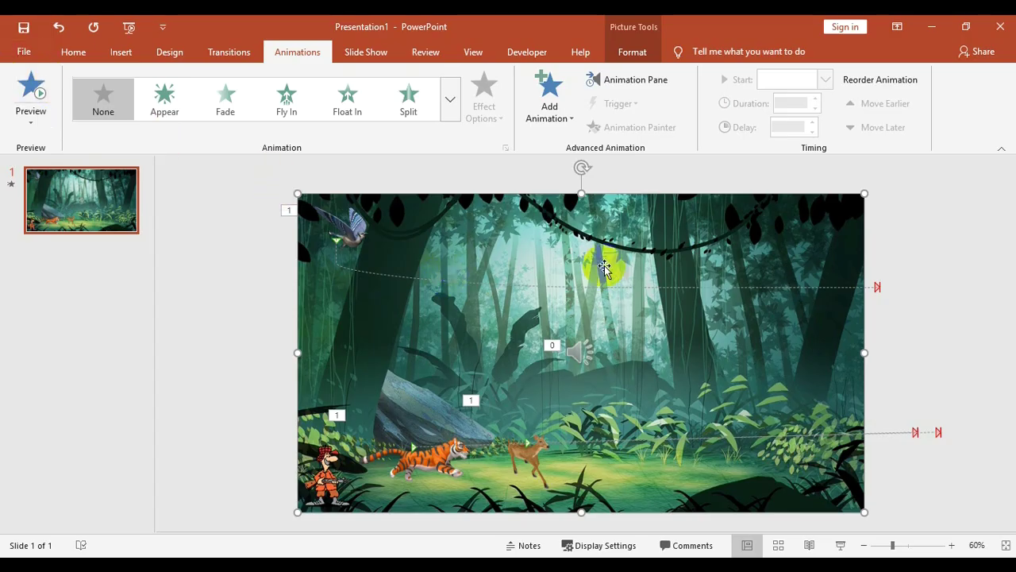
left_click(24, 53)
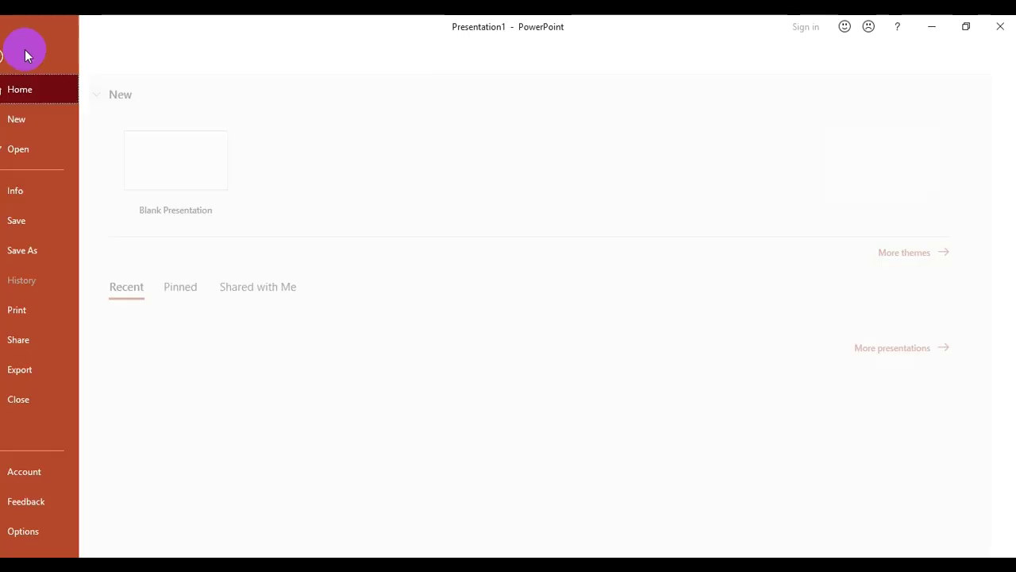
left_click(50, 222)
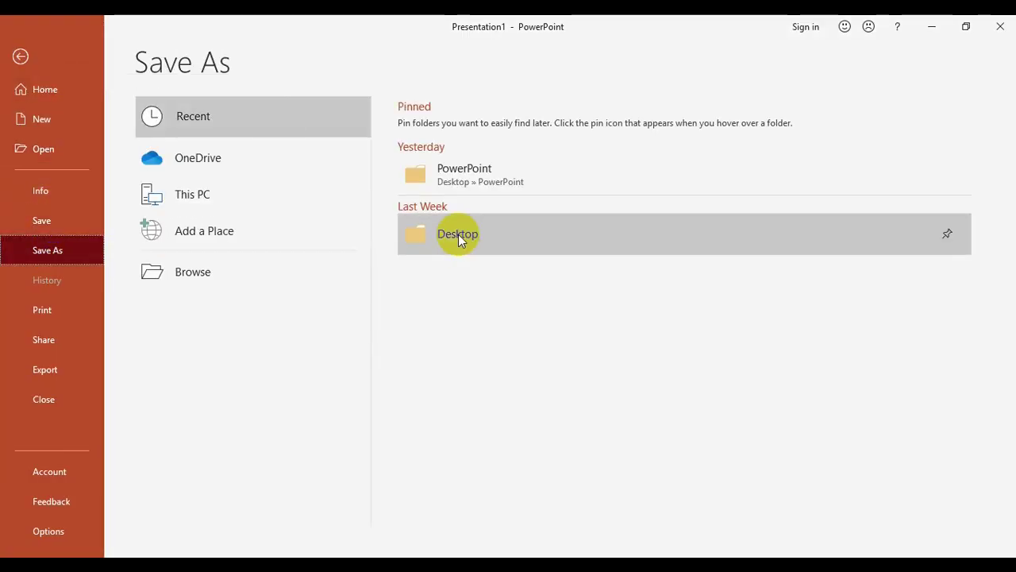
left_click(458, 235)
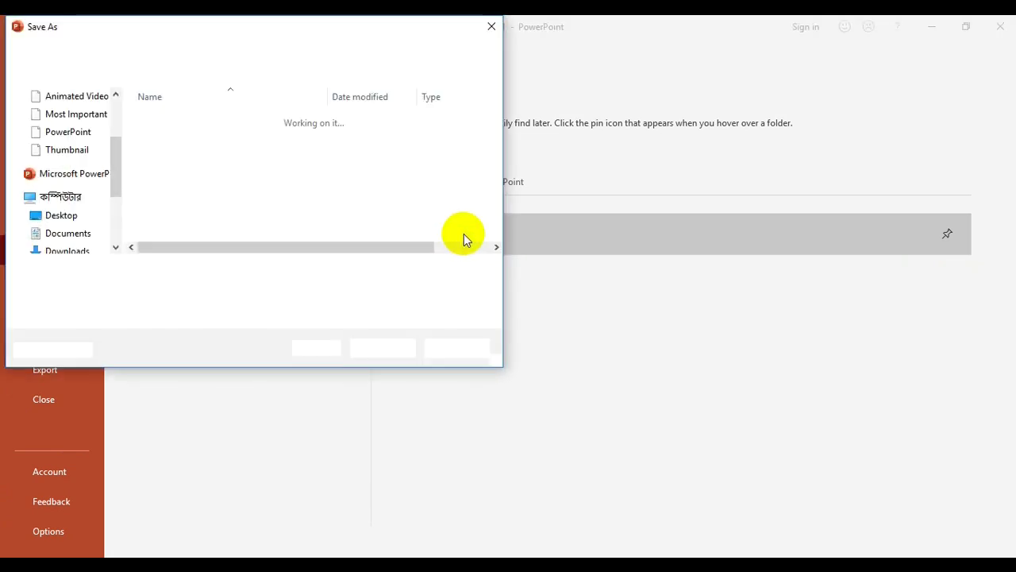
left_click(78, 217)
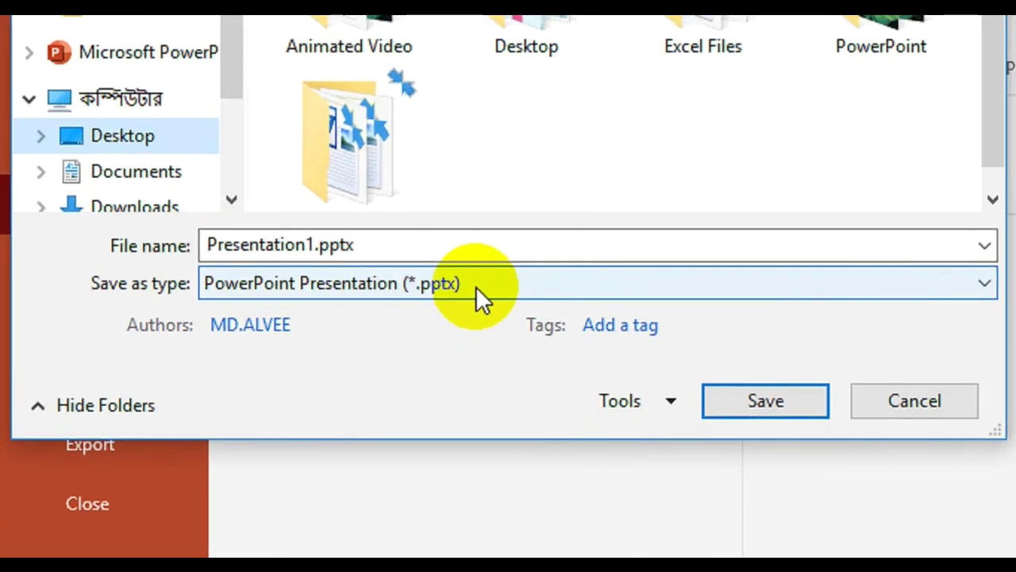
left_click(237, 291)
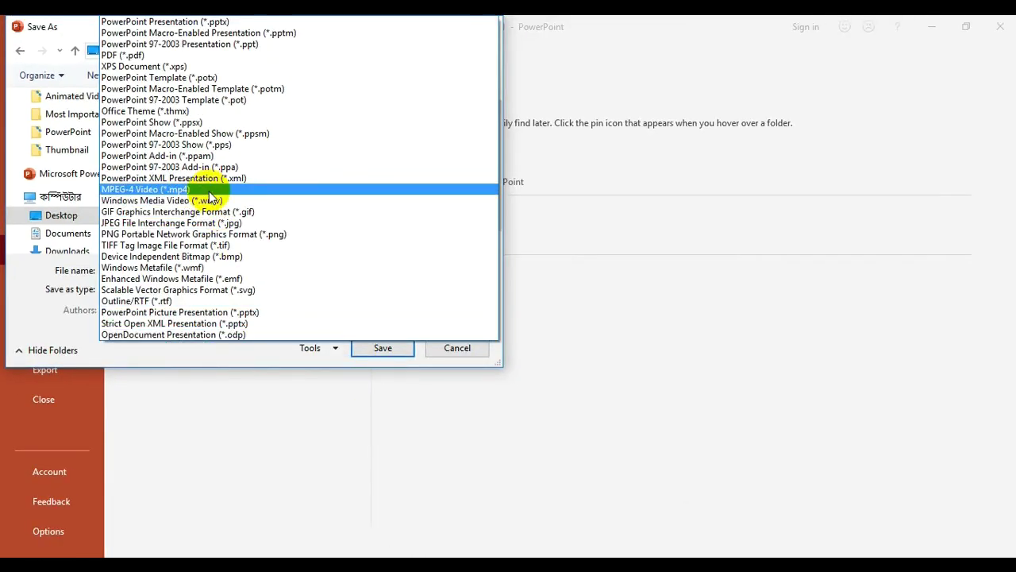
left_click(210, 192)
left_click(386, 350)
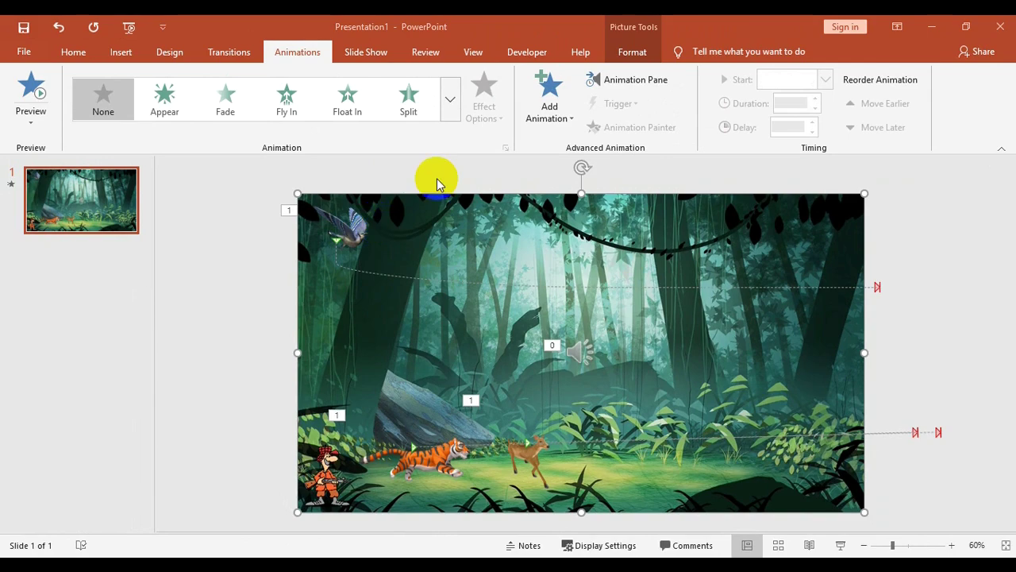
Play Presentation1.mp4 from the desktop through its 0:00:07 end, then close Movies & TV
left_click(931, 29)
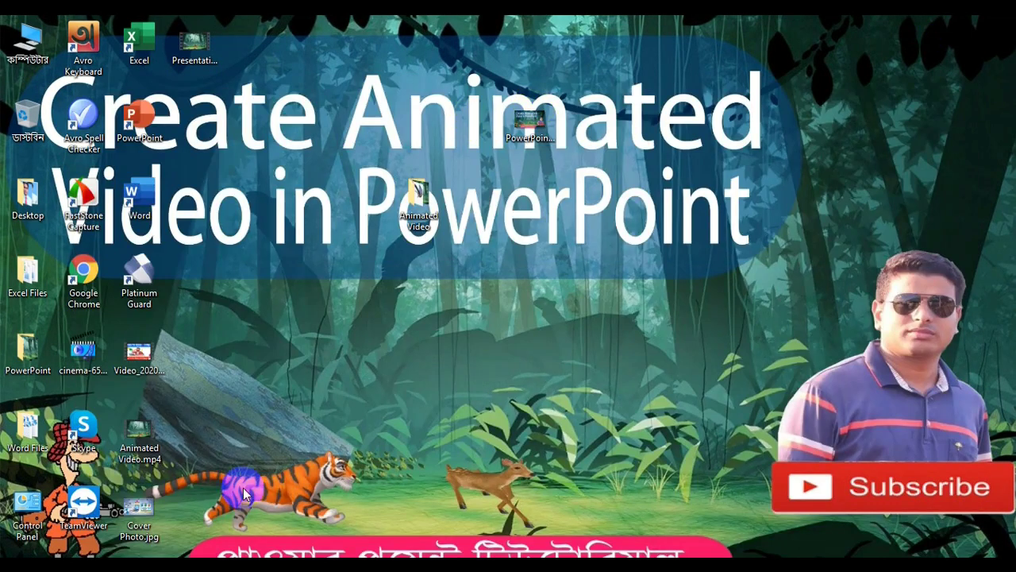
left_click(195, 46)
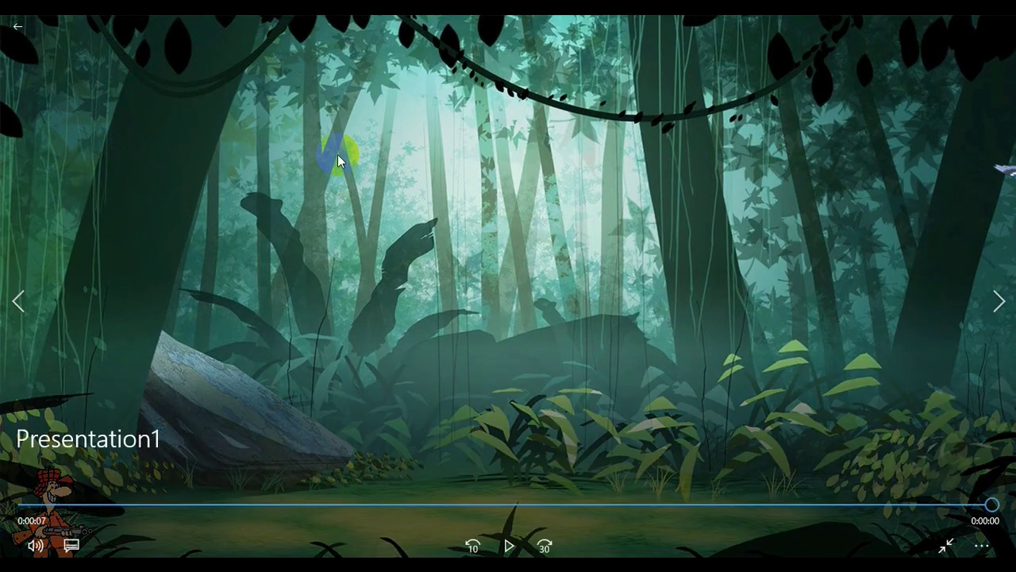
left_click(948, 546)
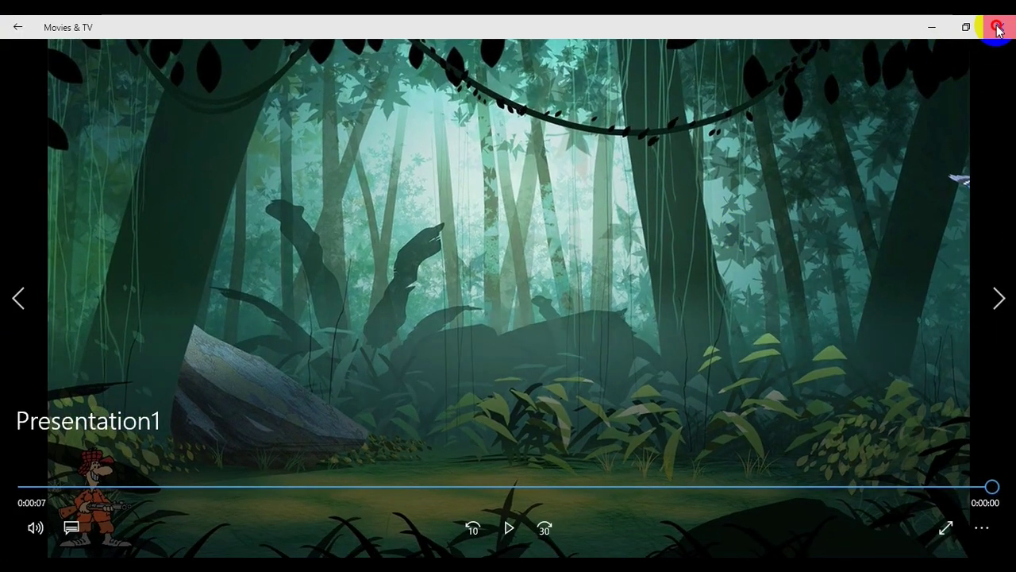
left_click(998, 26)
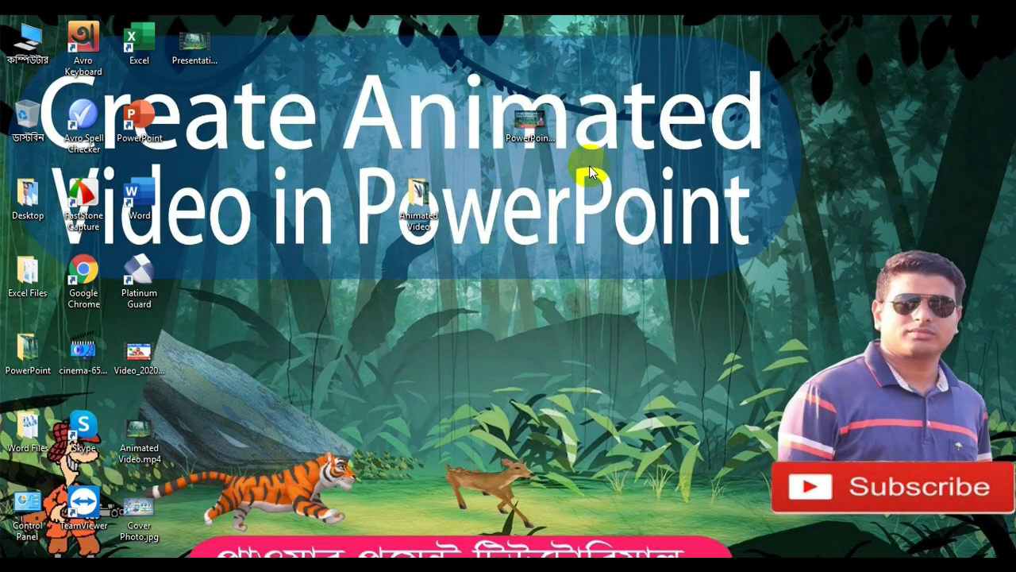